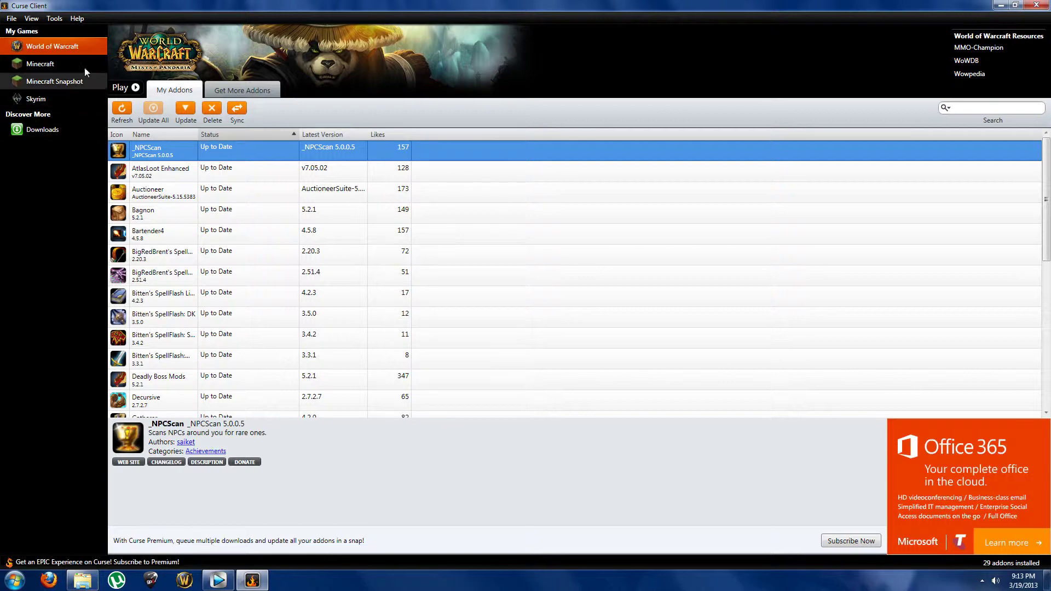
- Look through the Minecraft, Minecraft Snapshot, Skyrim and Downloads pages, ending on the World of Warcraft page
{"action": "left_click", "coordinate": [53, 65]}
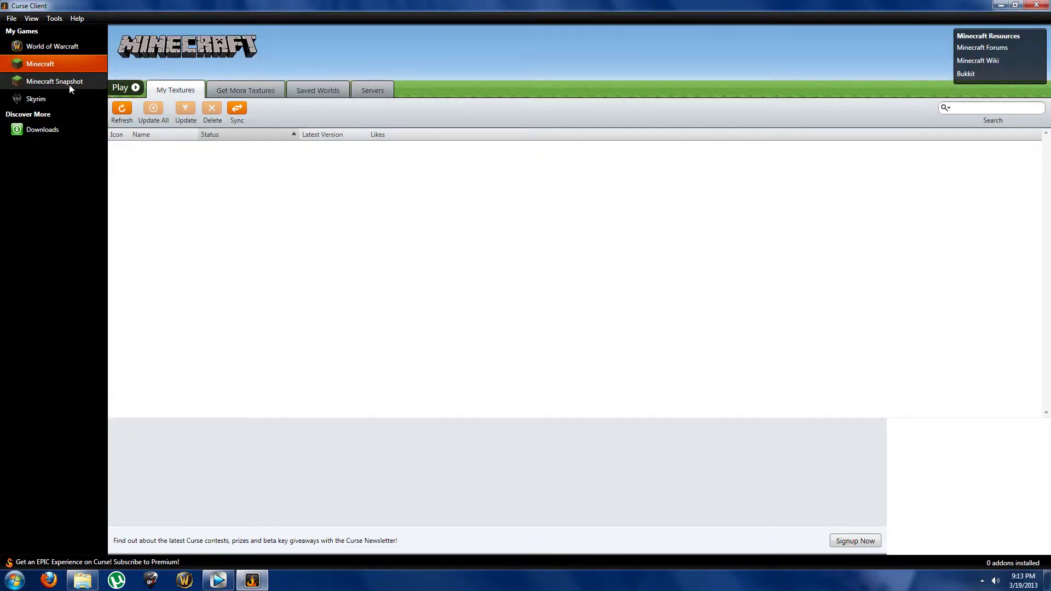
{"action": "left_click", "coordinate": [54, 82]}
{"action": "left_click", "coordinate": [37, 99]}
{"action": "left_click", "coordinate": [42, 130]}
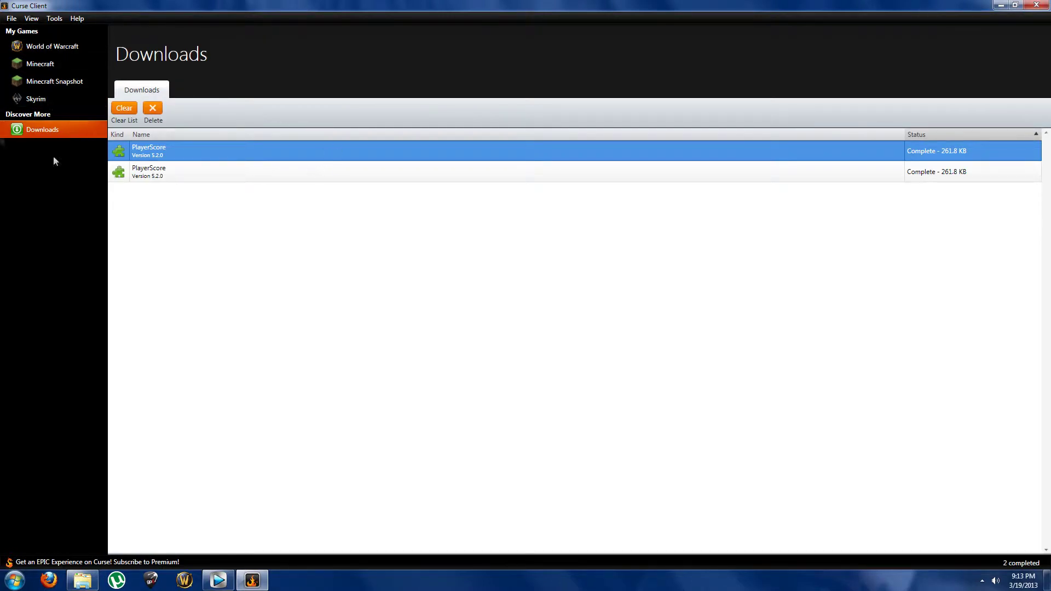
{"action": "left_click", "coordinate": [52, 47]}
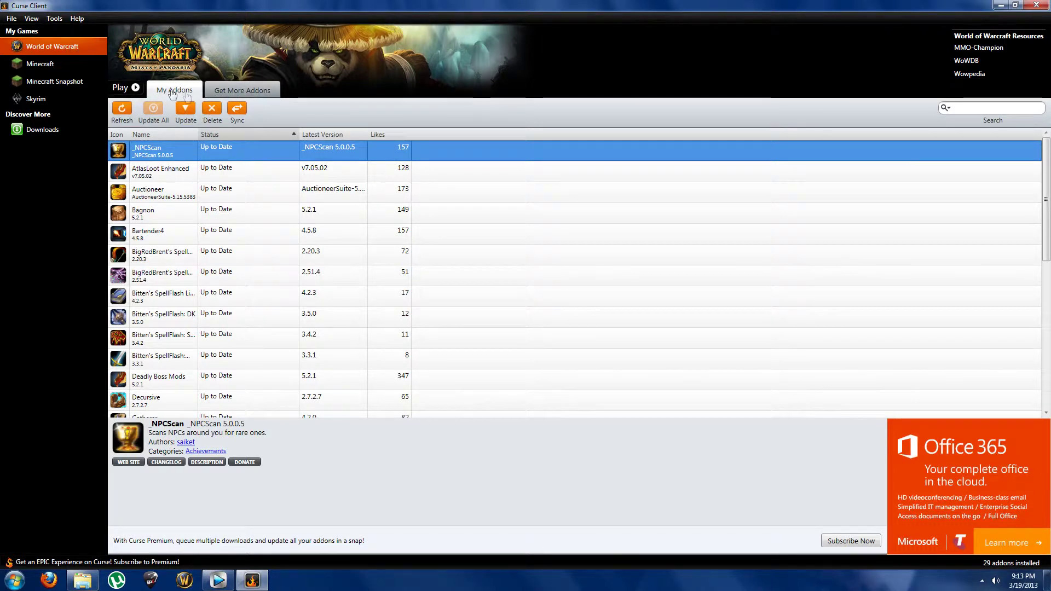
- Browse the catalogue of additional World of Warcraft addons and view details of popular ones such as Deadly Boss Mods and Recount
{"action": "left_click", "coordinate": [256, 93]}
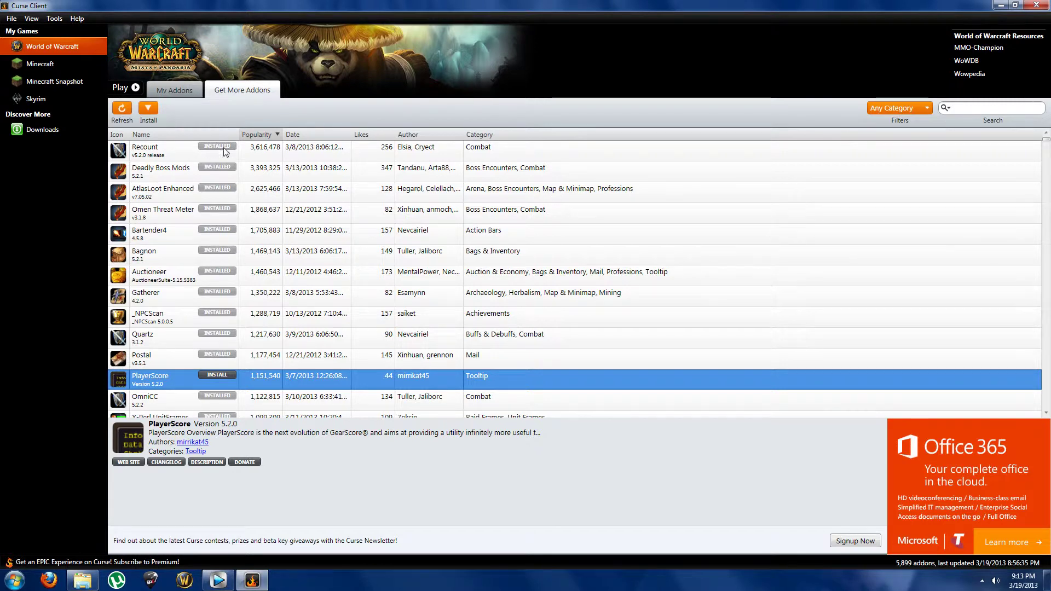
{"action": "left_click", "coordinate": [272, 158]}
{"action": "left_click", "coordinate": [284, 174]}
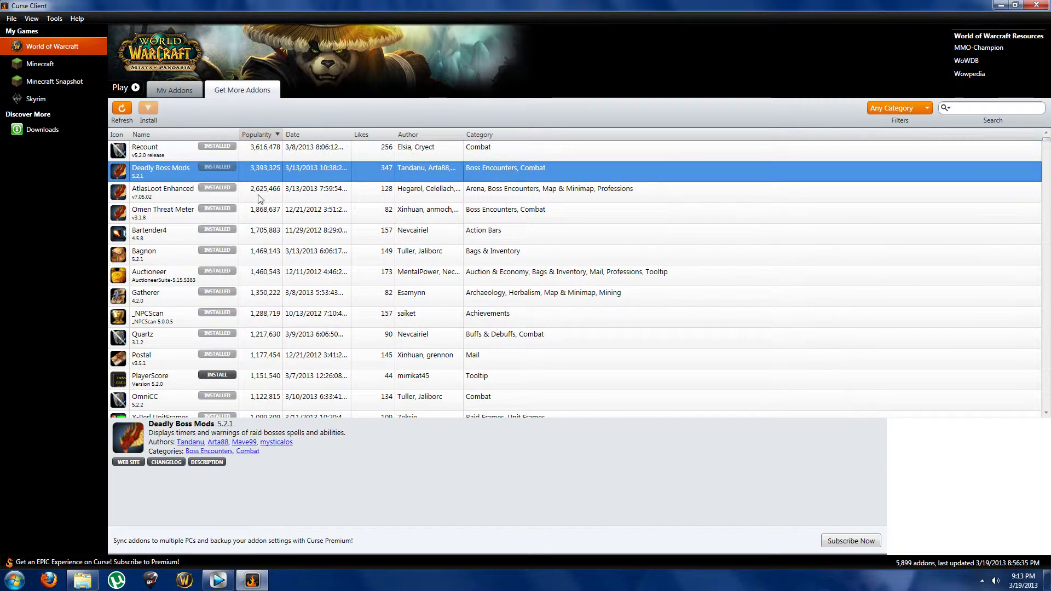
{"action": "left_click", "coordinate": [259, 196]}
{"action": "left_click", "coordinate": [258, 208]}
{"action": "left_click", "coordinate": [266, 157]}
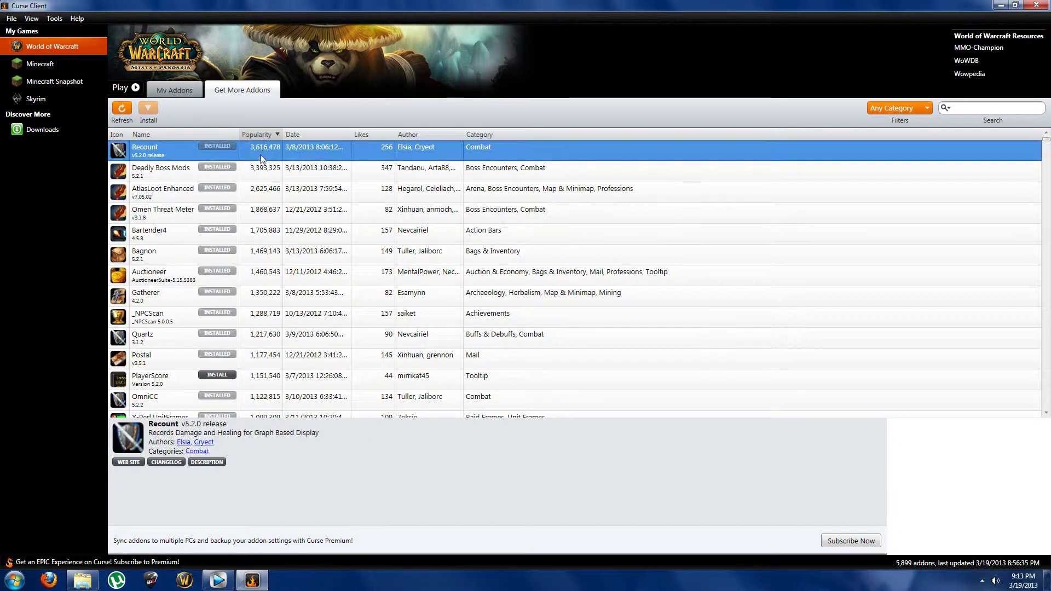
- Try sorting the addon catalogue by several columns, ending with the most popular addons first, and skim the list
{"action": "left_click", "coordinate": [373, 135]}
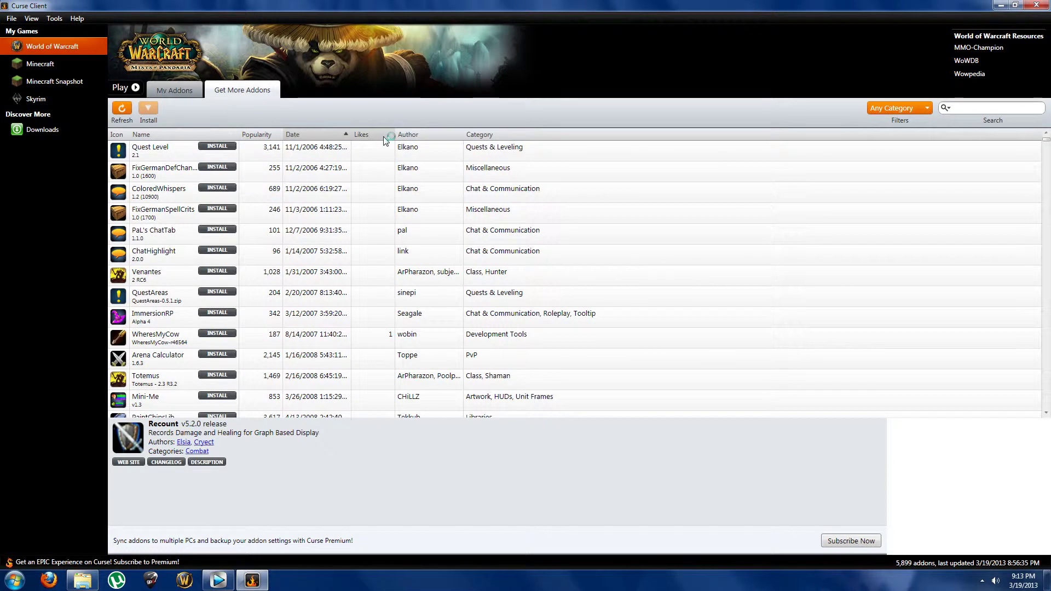
{"action": "left_click", "coordinate": [414, 135]}
{"action": "left_click", "coordinate": [493, 135]}
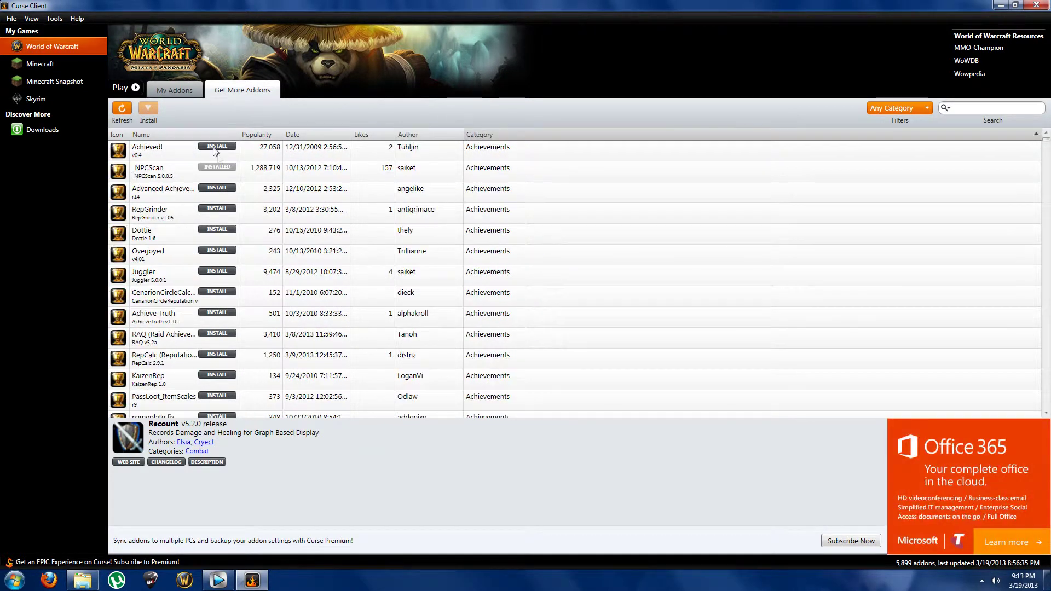
{"action": "left_click", "coordinate": [257, 135]}
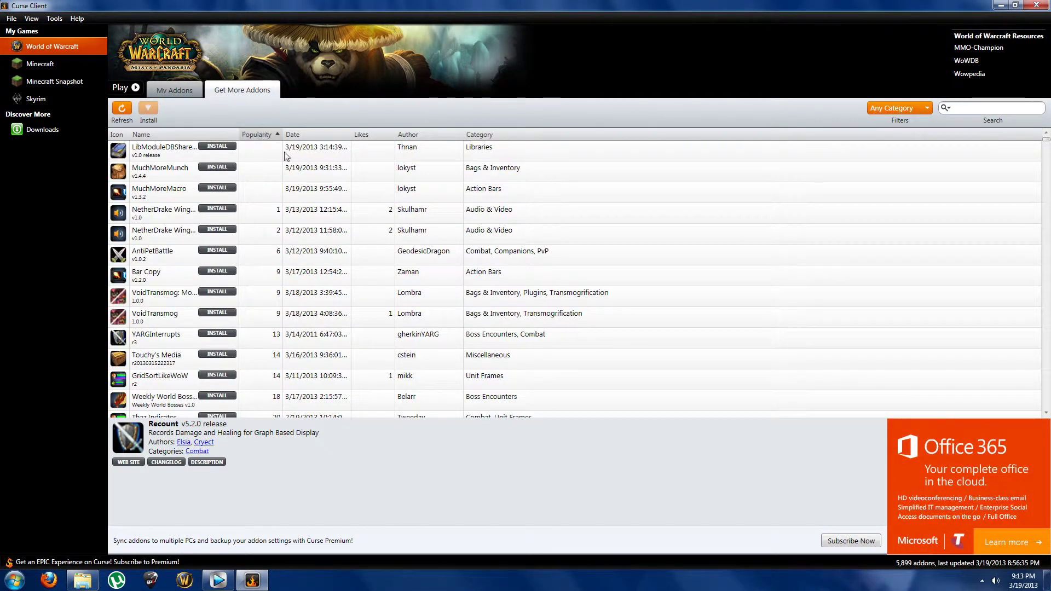
{"action": "left_click", "coordinate": [257, 134]}
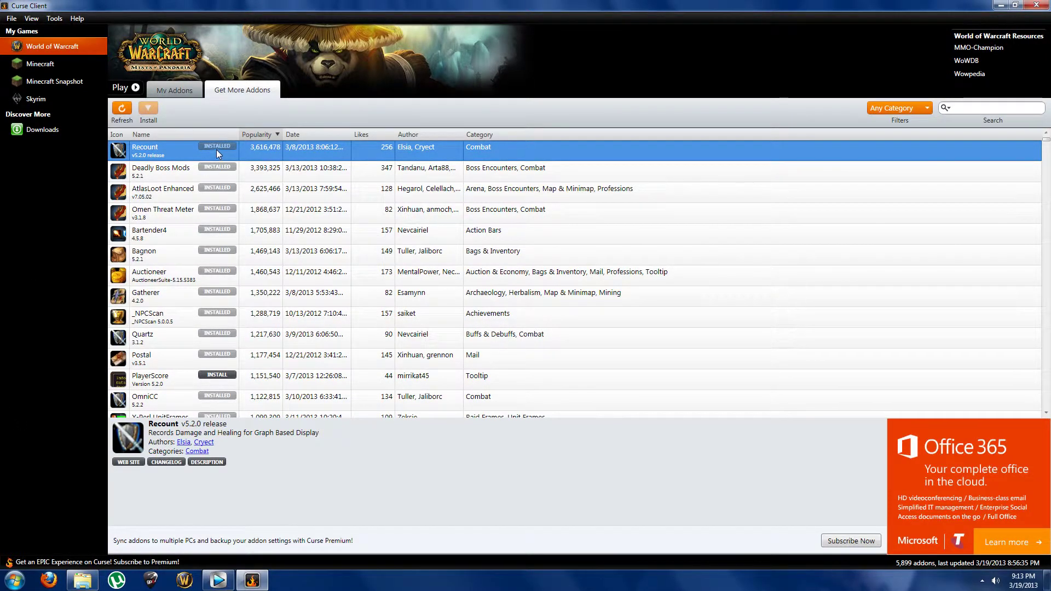
{"action": "scroll", "coordinate": [218, 209], "scroll_direction": "down", "scroll_amount": 2}
{"action": "scroll", "coordinate": [247, 264], "scroll_direction": "down", "scroll_amount": 2}
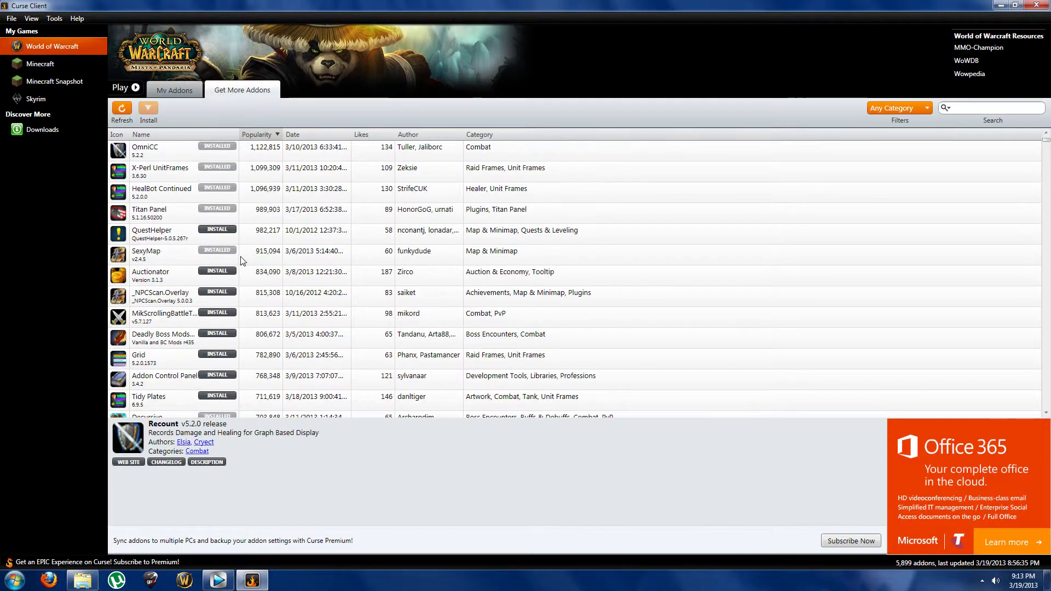
{"action": "scroll", "coordinate": [464, 243], "scroll_direction": "up", "scroll_amount": 4}
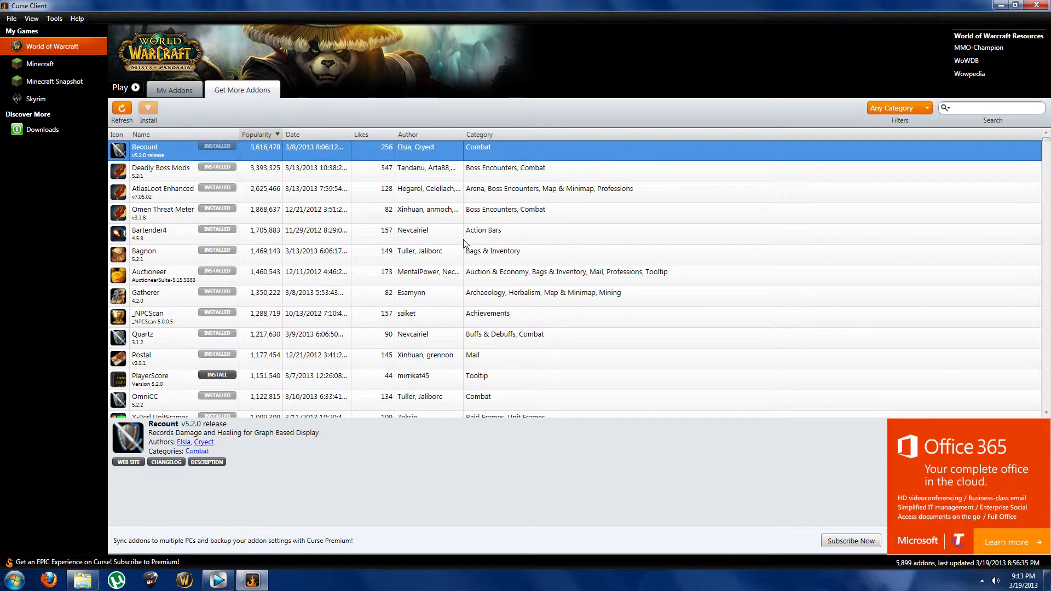
- Filter the addon catalogue by the Druid category, and reset the filter to Any Category
{"action": "left_click", "coordinate": [924, 109]}
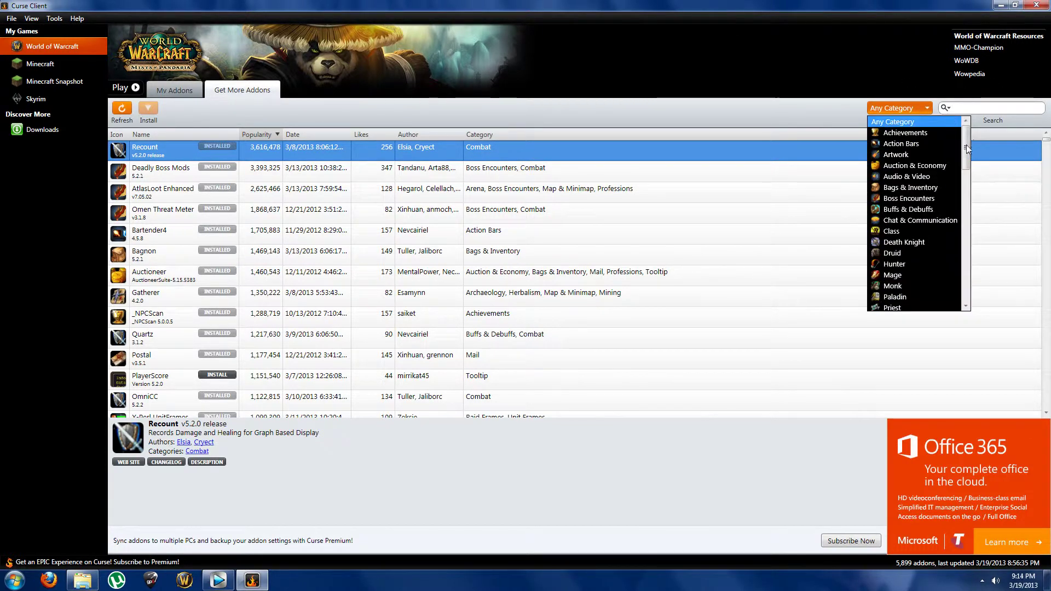
{"action": "scroll", "coordinate": [966, 144], "scroll_direction": "down", "scroll_amount": 3}
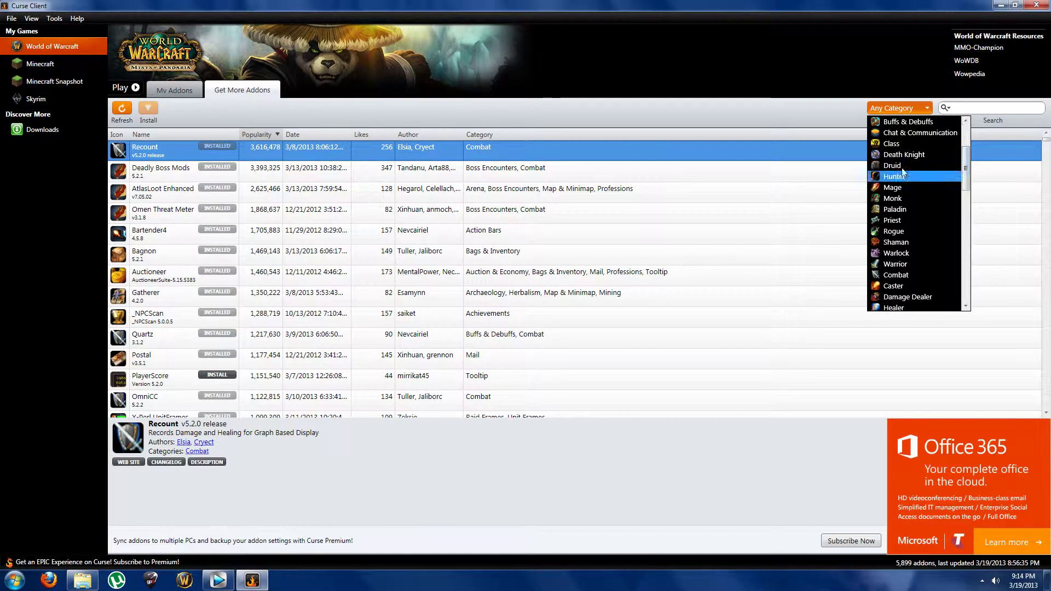
{"action": "left_click", "coordinate": [932, 166]}
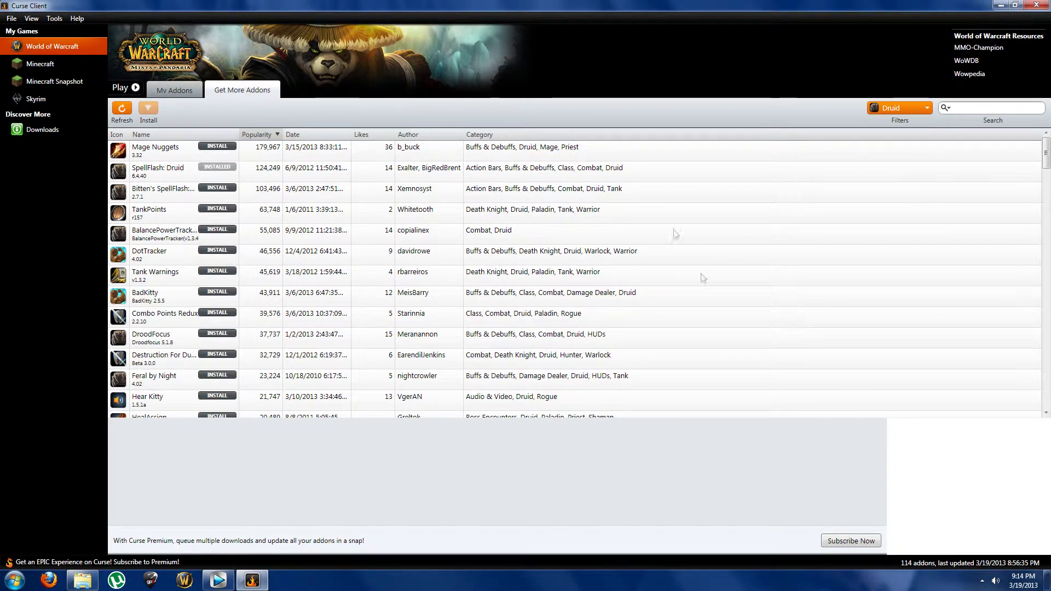
{"action": "left_click", "coordinate": [924, 109]}
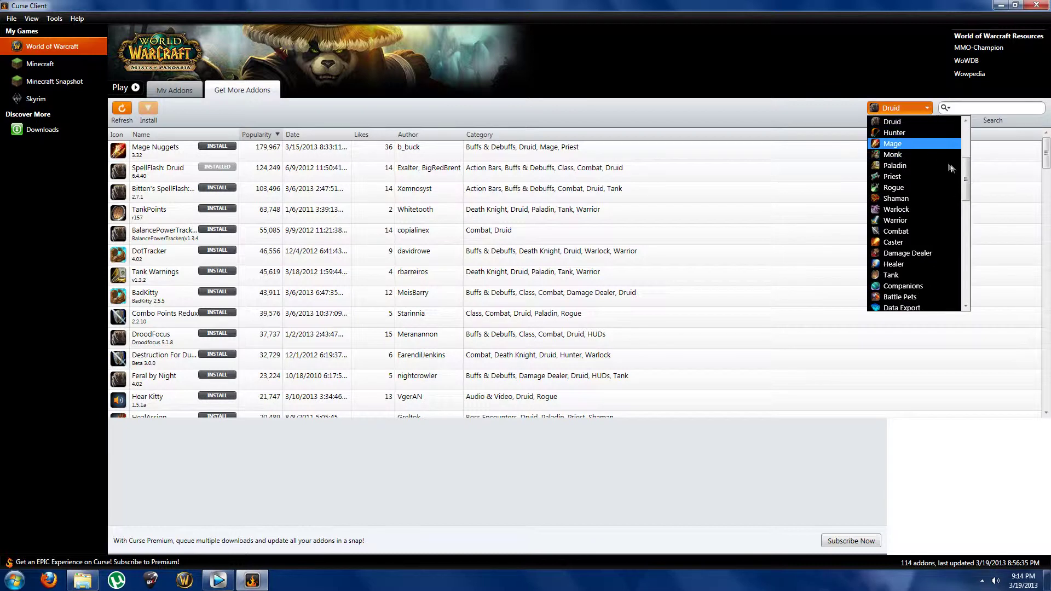
{"action": "scroll", "coordinate": [967, 174], "scroll_direction": "up", "scroll_amount": 3}
{"action": "left_click", "coordinate": [897, 121]}
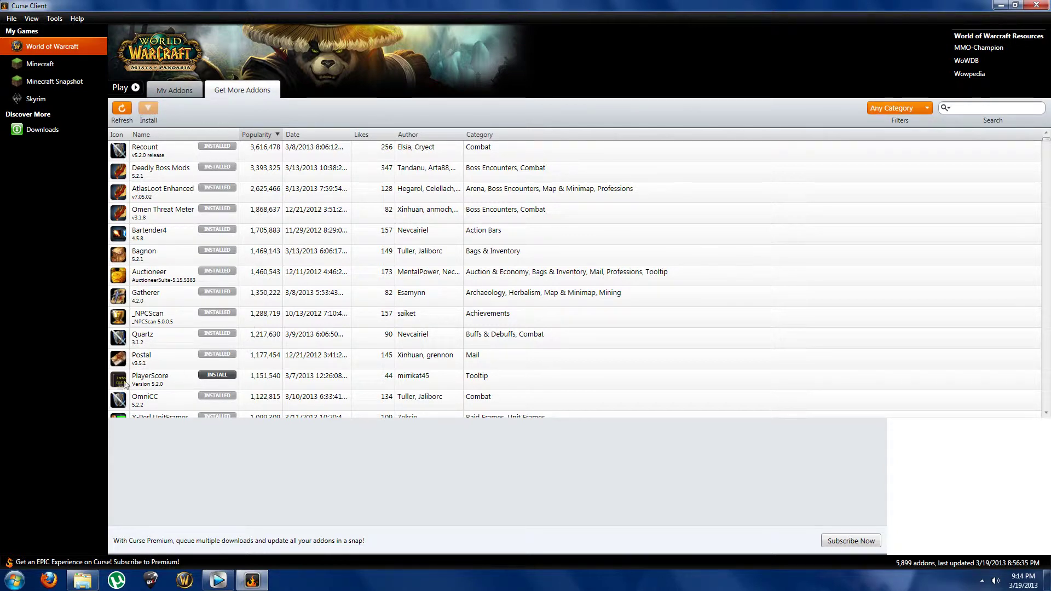
- Install the PlayerScore addon and check its download progress in the downloads and in the installed World of Warcraft addons
{"action": "left_click", "coordinate": [208, 375]}
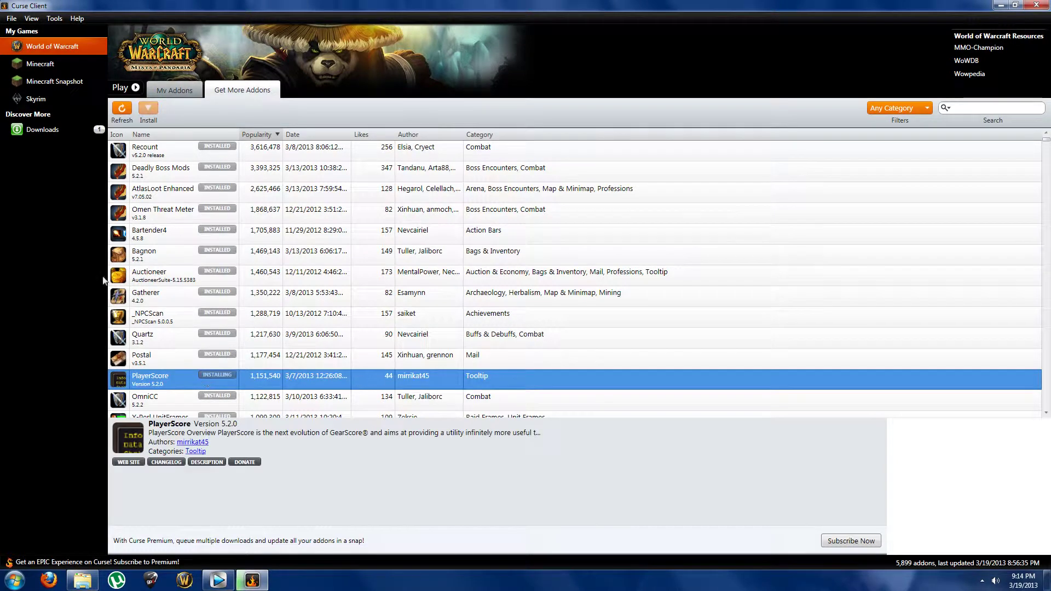
{"action": "left_click", "coordinate": [42, 130]}
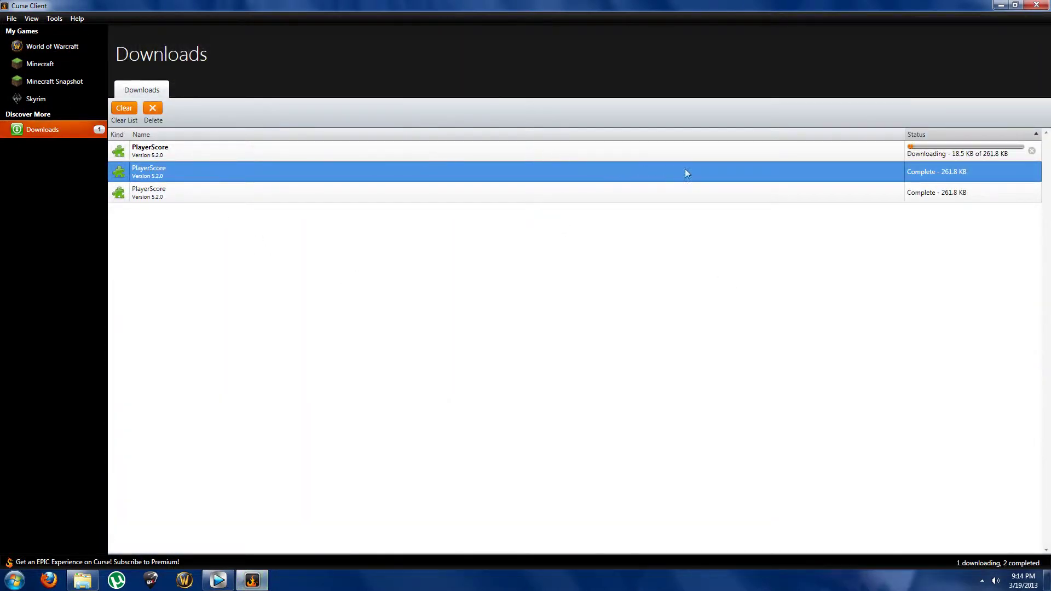
{"action": "left_click", "coordinate": [57, 46]}
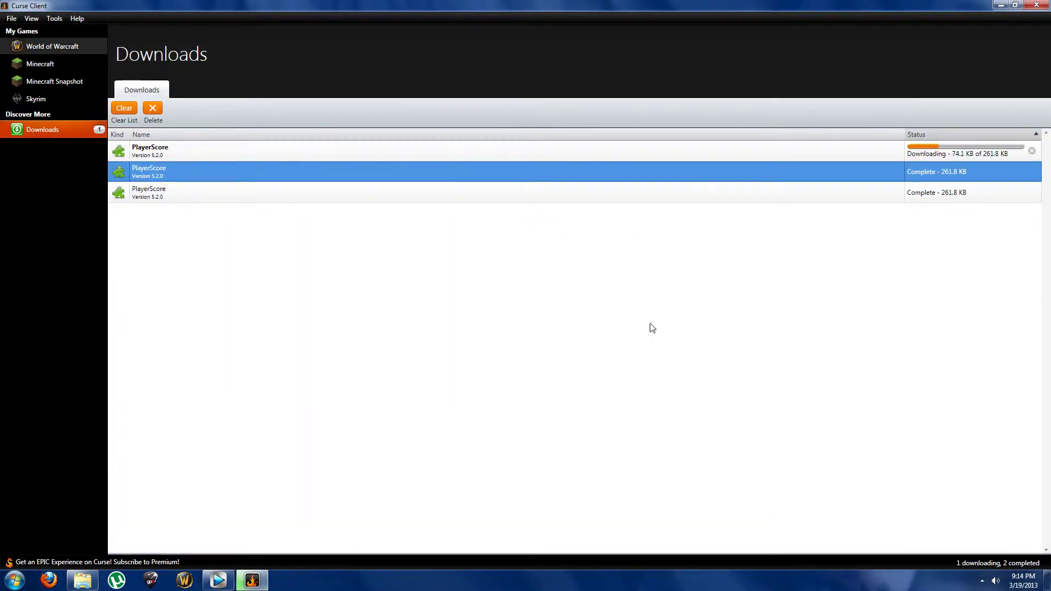
{"action": "left_click", "coordinate": [174, 89]}
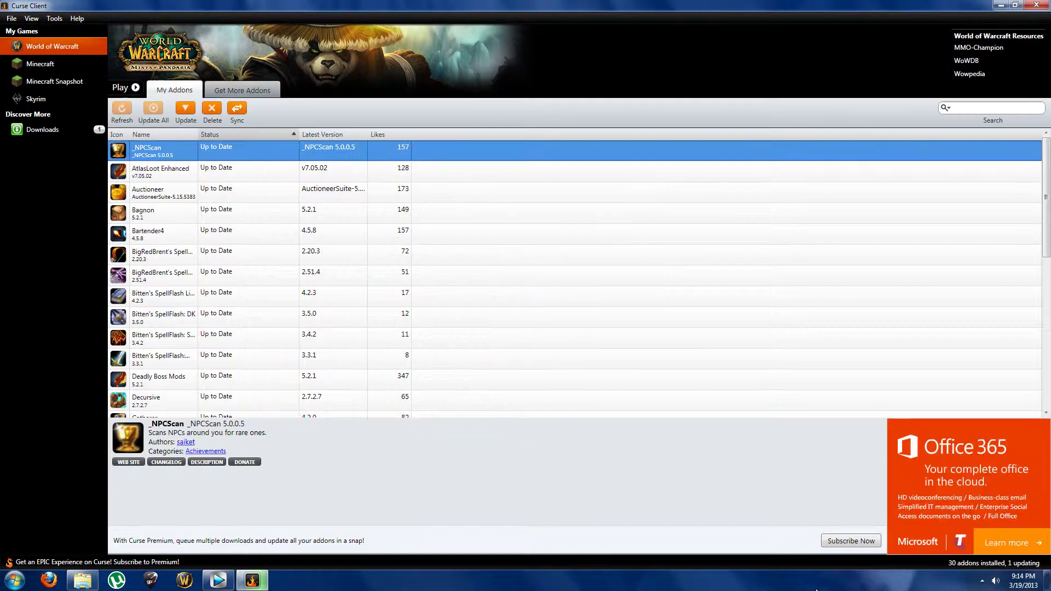
{"action": "scroll", "coordinate": [294, 310], "scroll_direction": "down", "scroll_amount": 3}
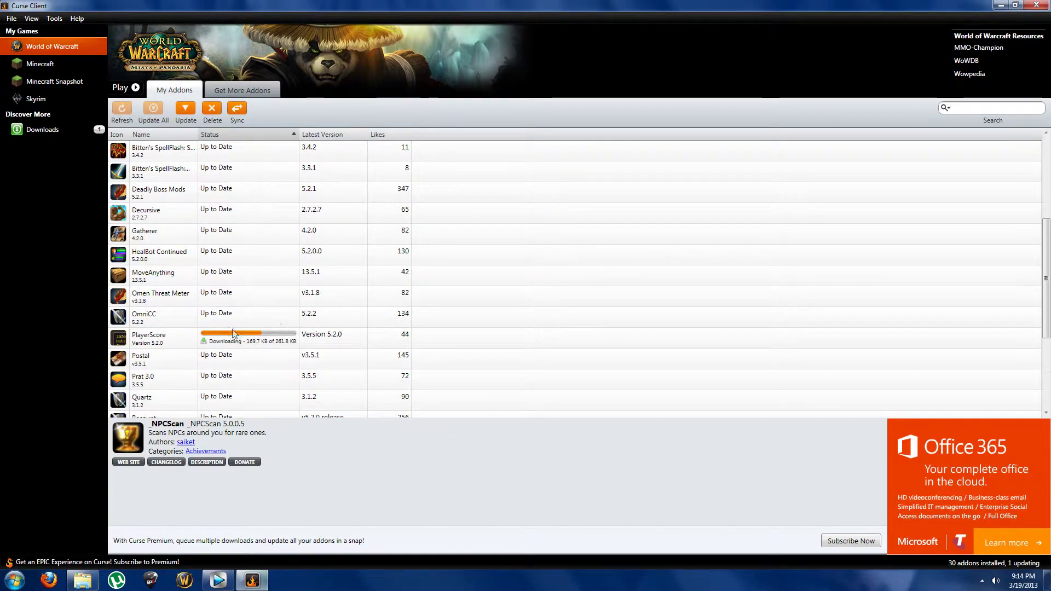
{"action": "left_click", "coordinate": [234, 338]}
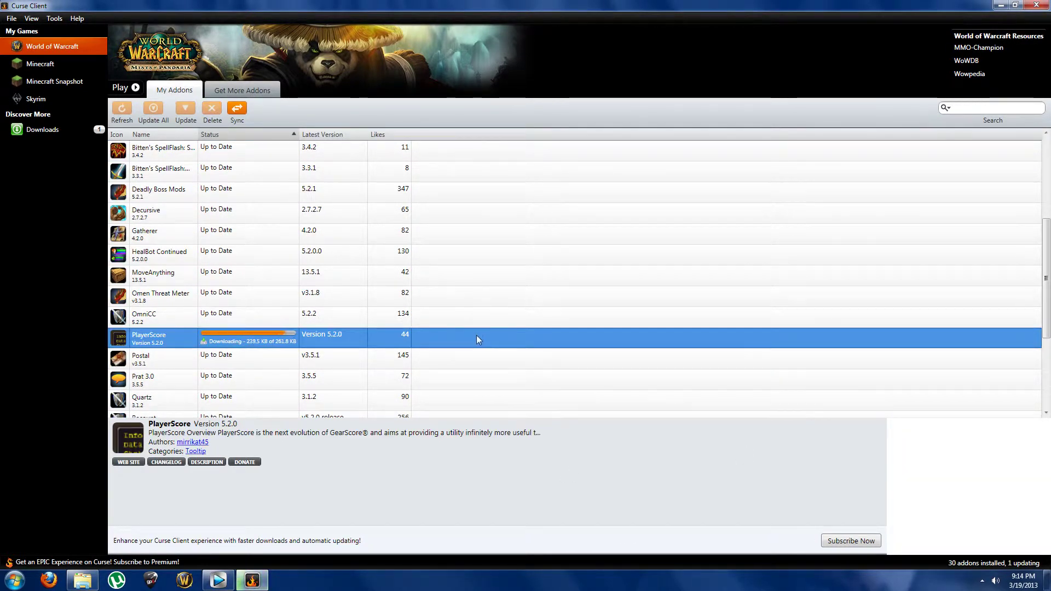
{"action": "left_click", "coordinate": [121, 110]}
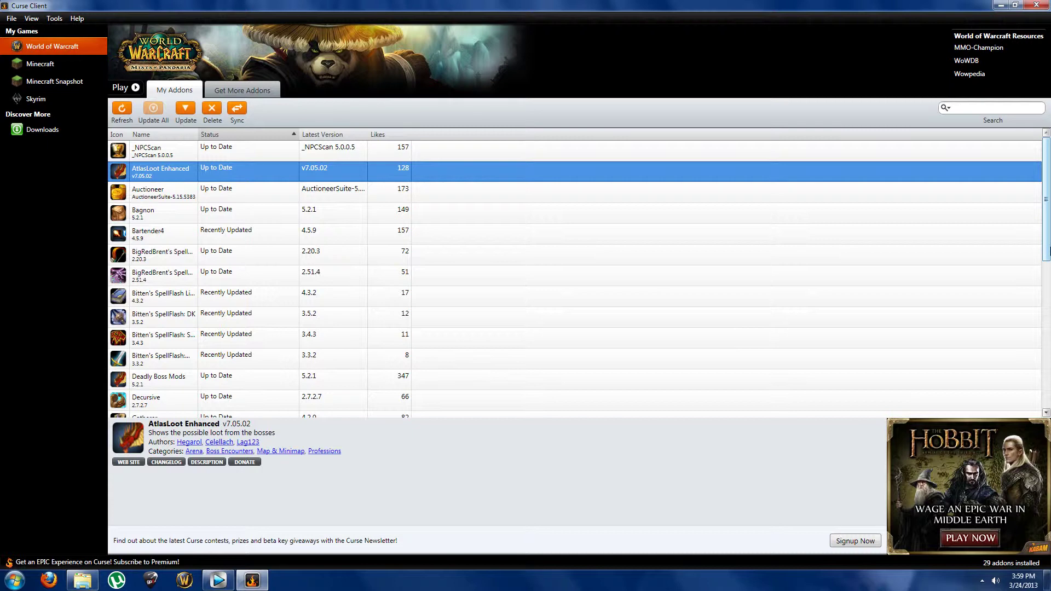
- View the details of the installed Auctioneer, Bagnon and Bartender4 addons
{"action": "left_click", "coordinate": [164, 191]}
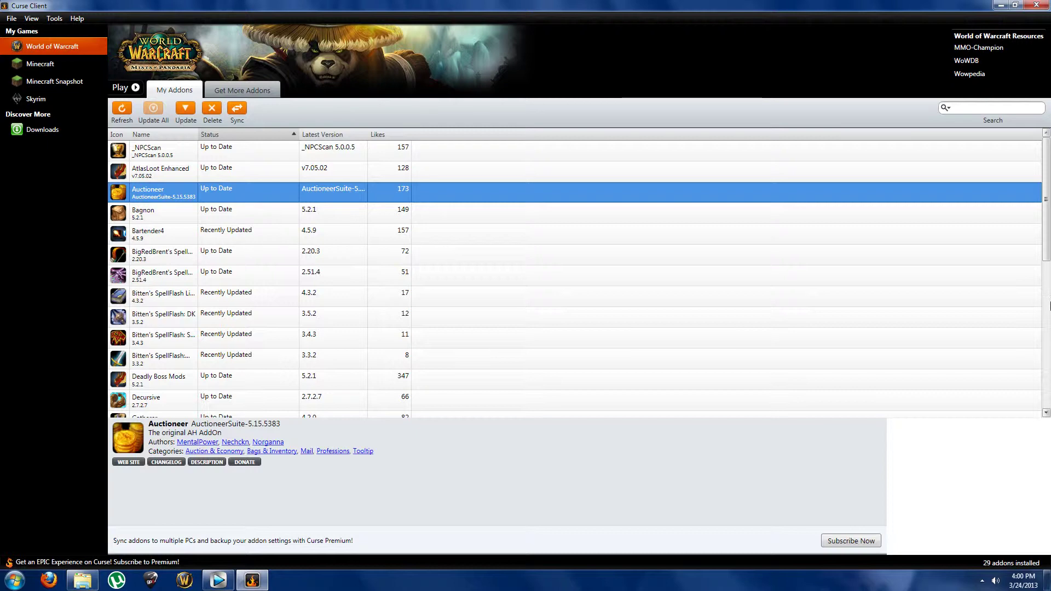
{"action": "key", "text": "Down"}
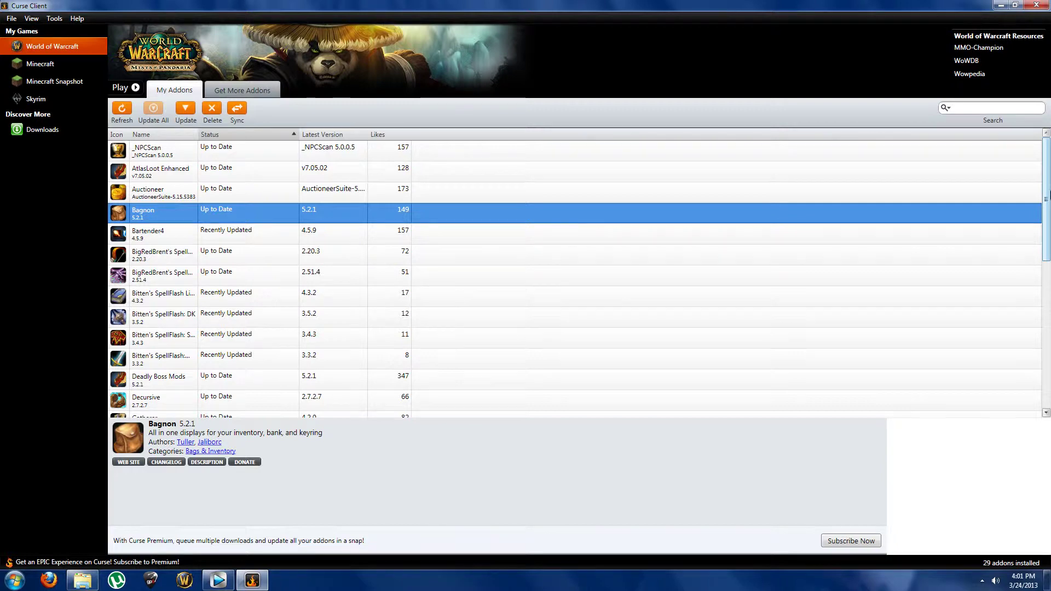
{"action": "left_click", "coordinate": [159, 233]}
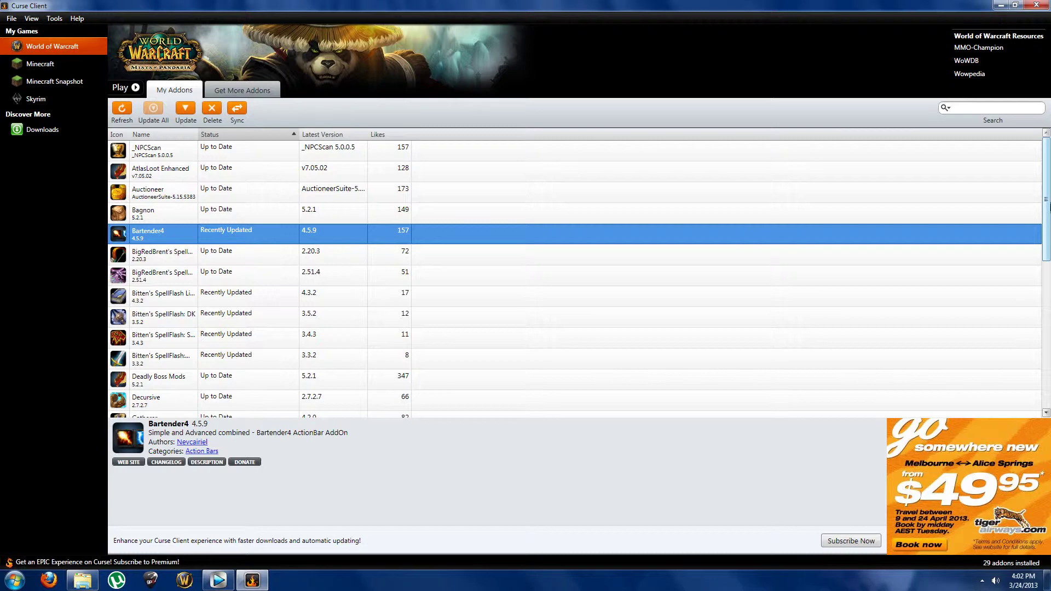
- Go through BigRedBrent's and Bitten's SpellFlash addons one by one in the installed addons list
{"action": "key", "text": "Down"}
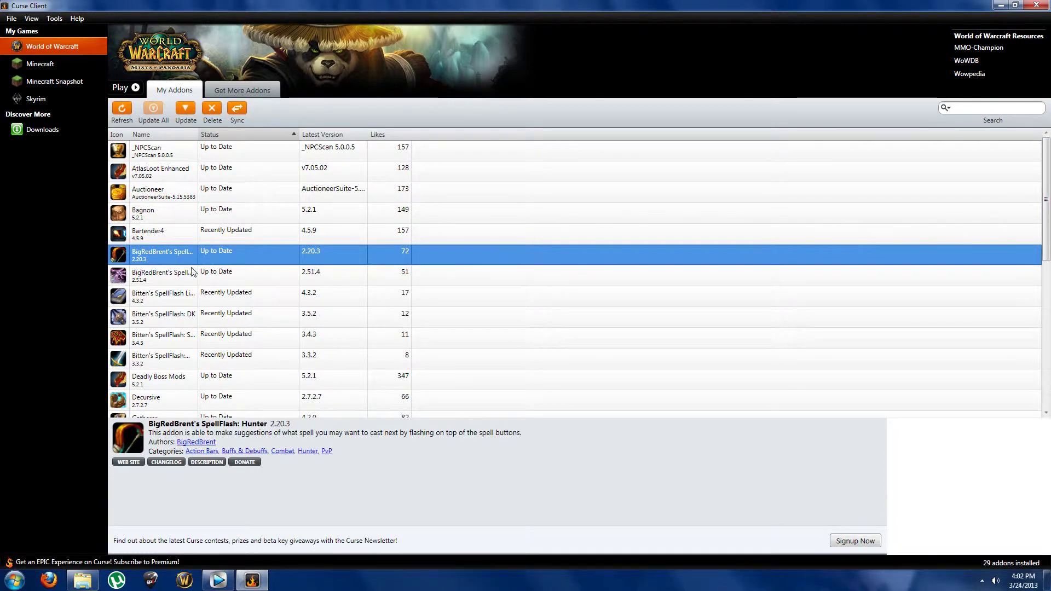
{"action": "key", "text": "Down"}
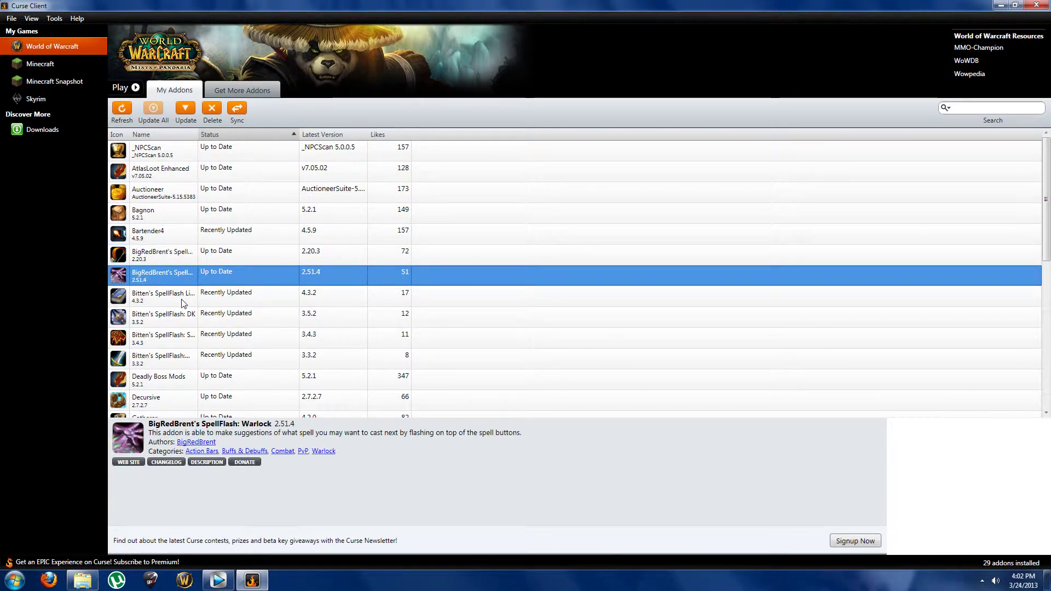
{"action": "key", "text": "Down"}
{"action": "key", "text": "Down"}
{"action": "key", "text": "Down"}
{"action": "key", "text": "Down"}
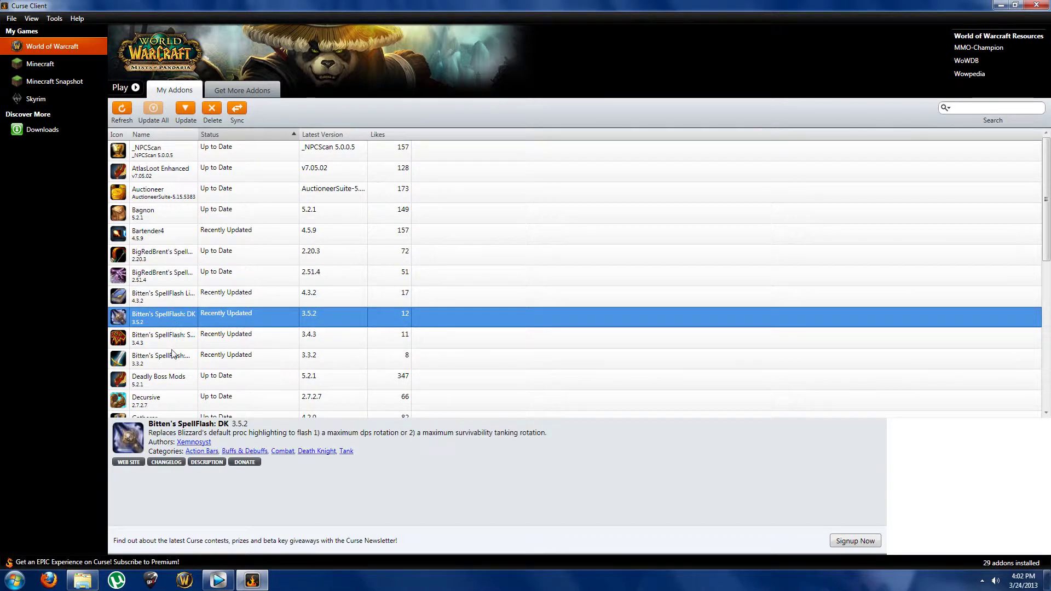
- Review the descriptions of BigRedBrent's SpellFlash Hunter and Warlock addons, Bitten's SpellFlash Library and the main SpellFlash addon
{"action": "left_click", "coordinate": [177, 253]}
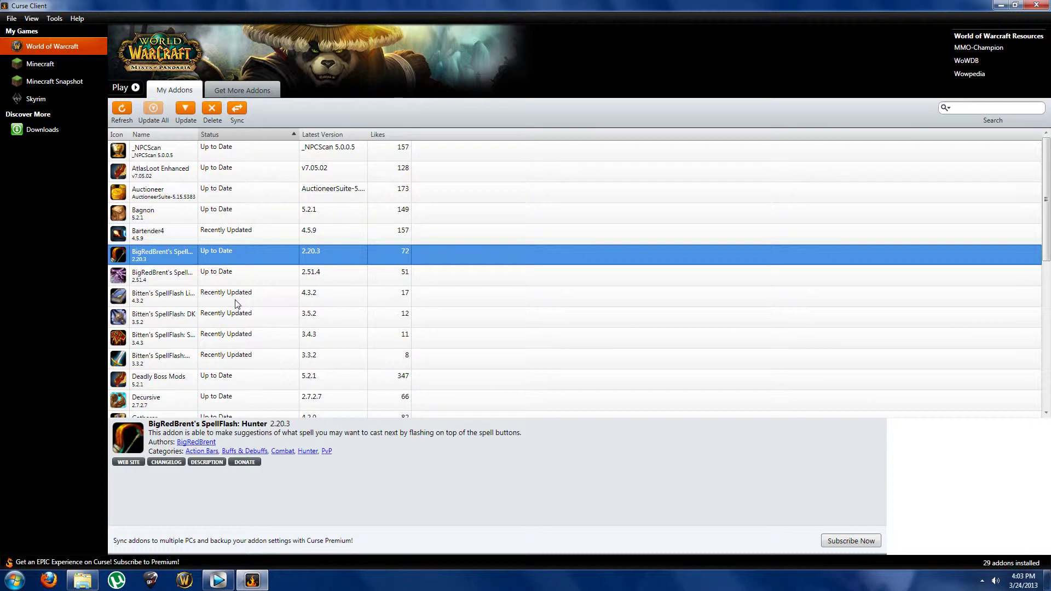
{"action": "left_click", "coordinate": [141, 282]}
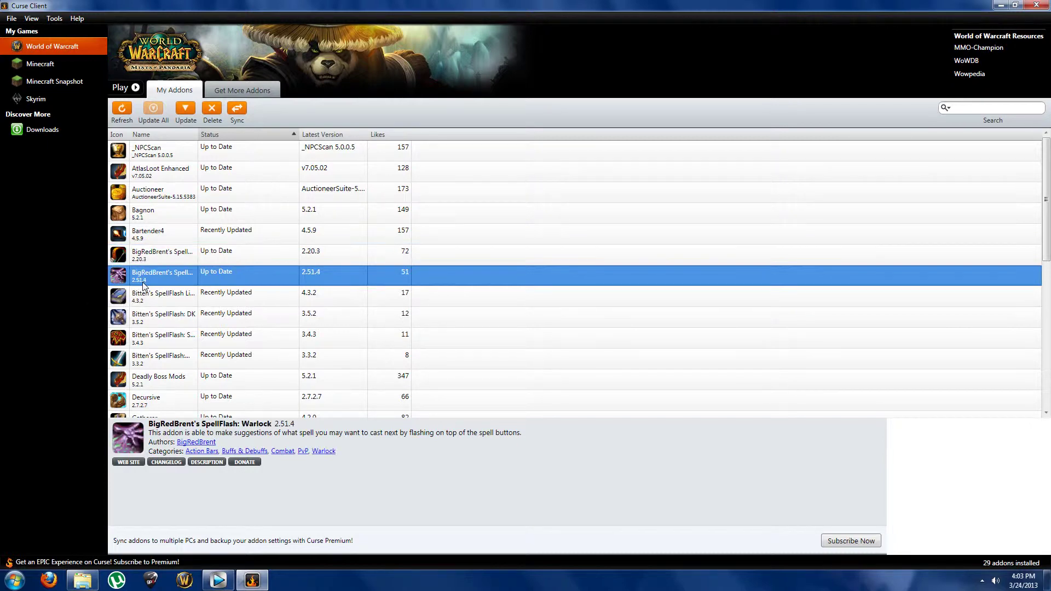
{"action": "left_click", "coordinate": [148, 304]}
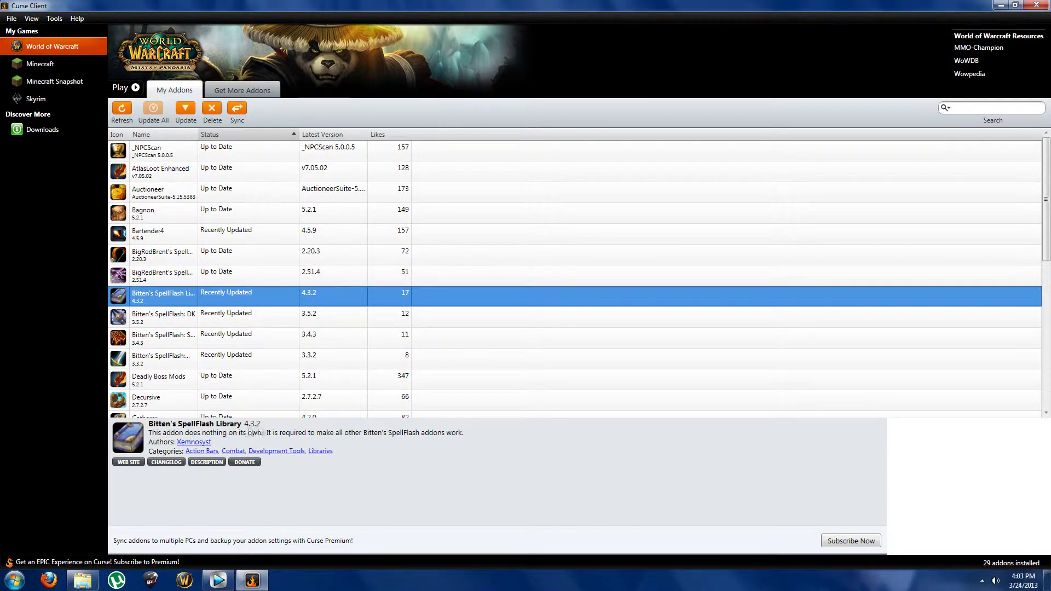
{"action": "scroll", "coordinate": [275, 272], "scroll_direction": "down", "scroll_amount": 2}
{"action": "scroll", "coordinate": [275, 272], "scroll_direction": "down", "scroll_amount": 3}
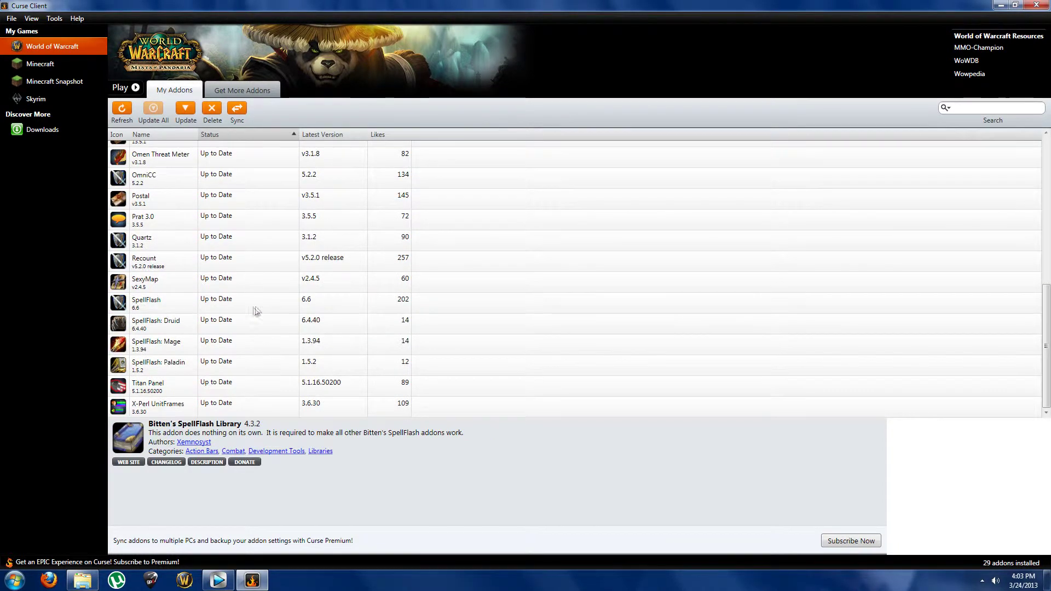
{"action": "left_click", "coordinate": [151, 305]}
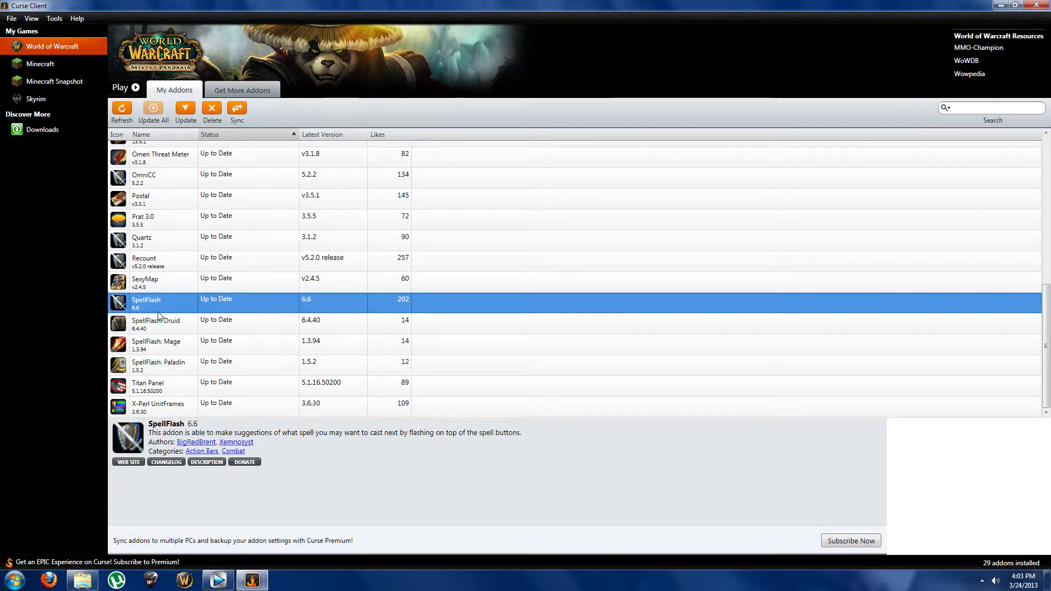
- View the details of the installed Deadly Boss Mods, Decursive and Gatherer addons one after another
{"action": "scroll", "coordinate": [318, 300], "scroll_direction": "up", "scroll_amount": 4}
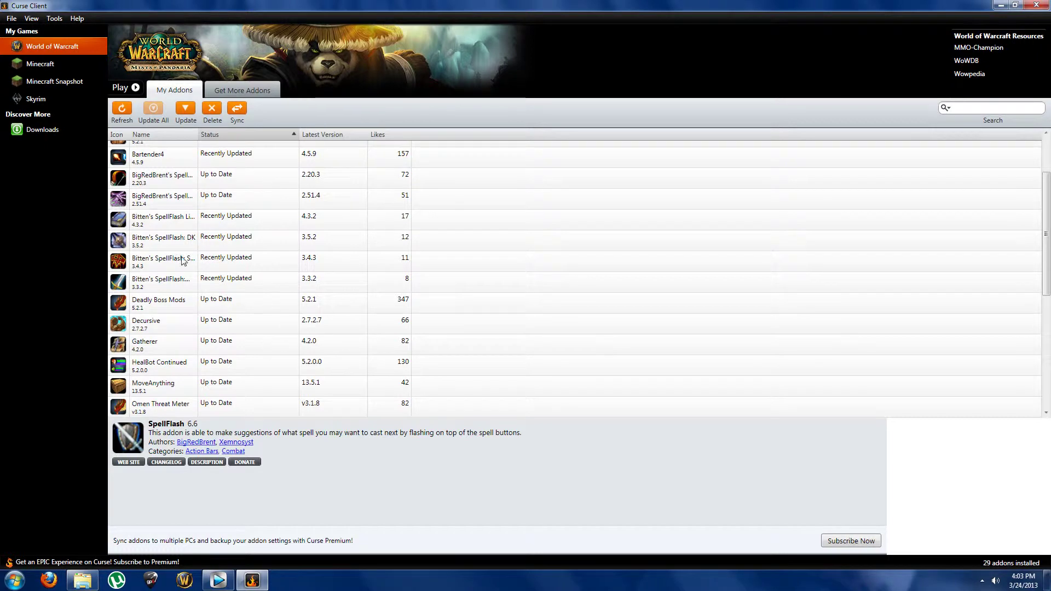
{"action": "scroll", "coordinate": [186, 261], "scroll_direction": "up", "scroll_amount": 1}
{"action": "scroll", "coordinate": [197, 263], "scroll_direction": "down", "scroll_amount": 1}
{"action": "scroll", "coordinate": [191, 252], "scroll_direction": "up", "scroll_amount": 1}
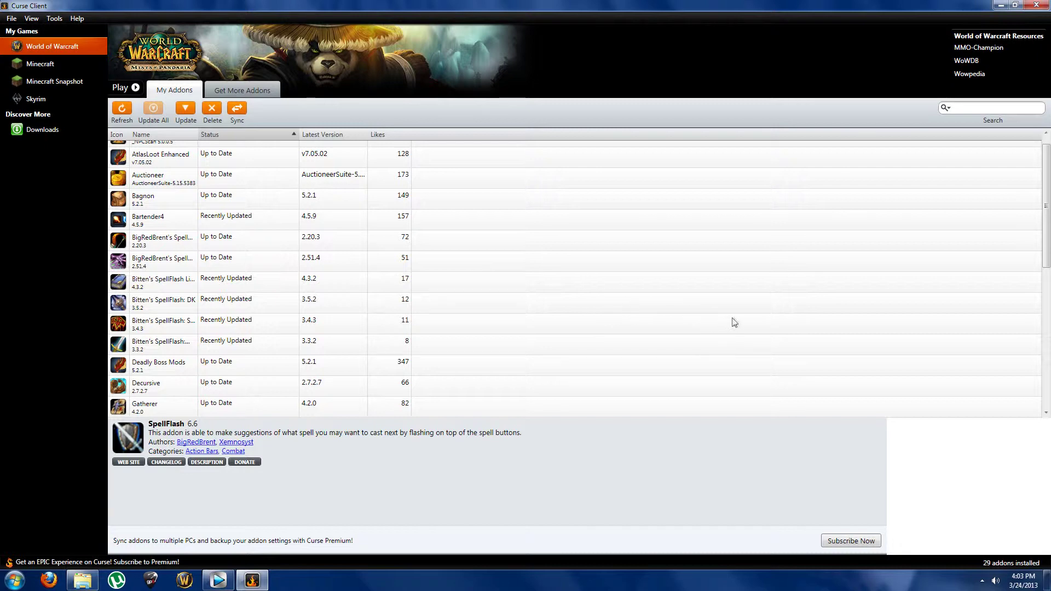
{"action": "key", "text": "d"}
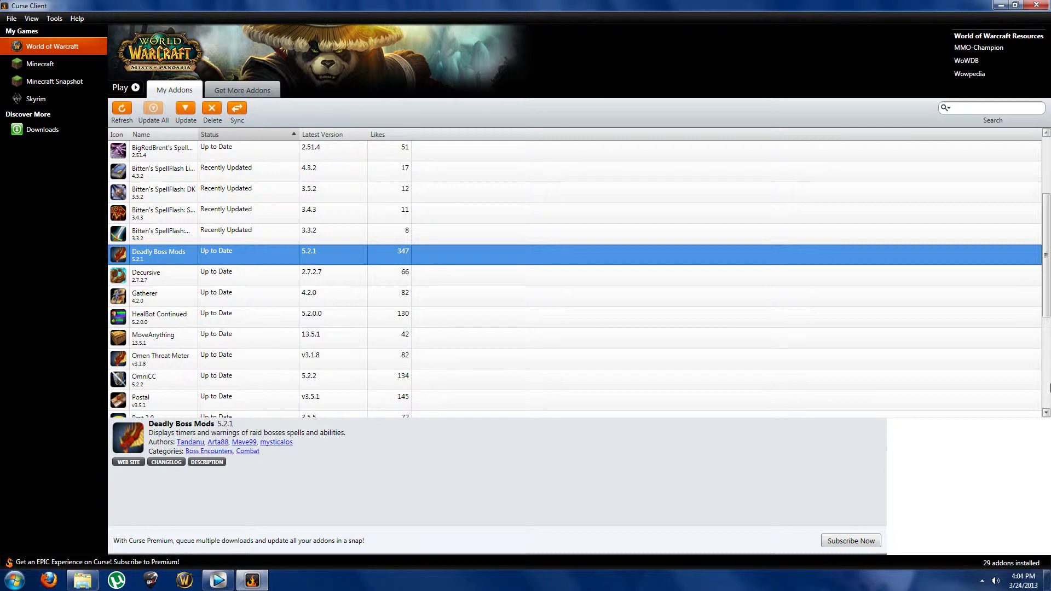
{"action": "key", "text": "Down"}
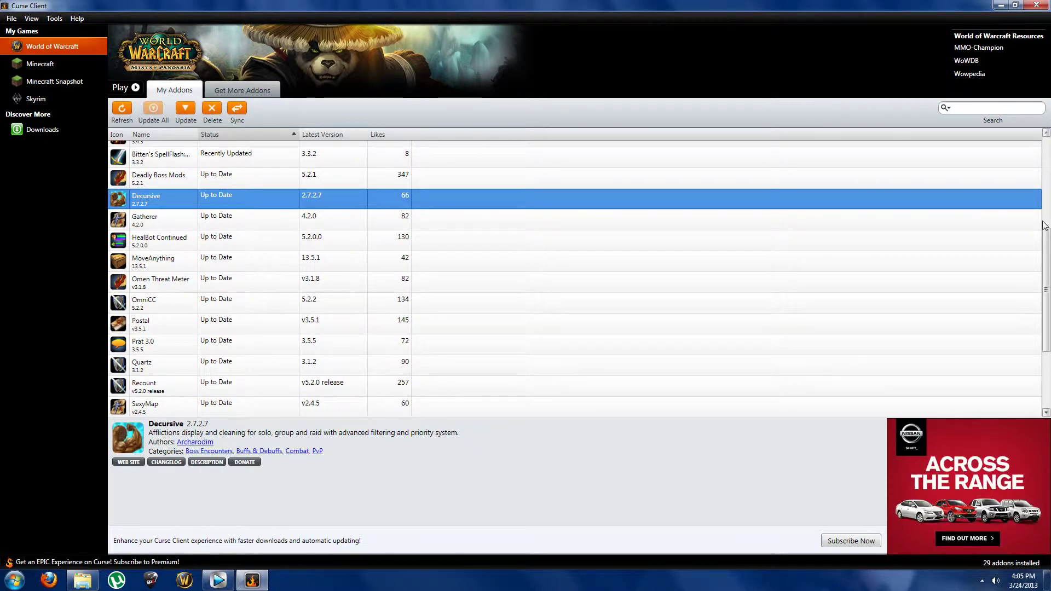
{"action": "key", "text": "Down"}
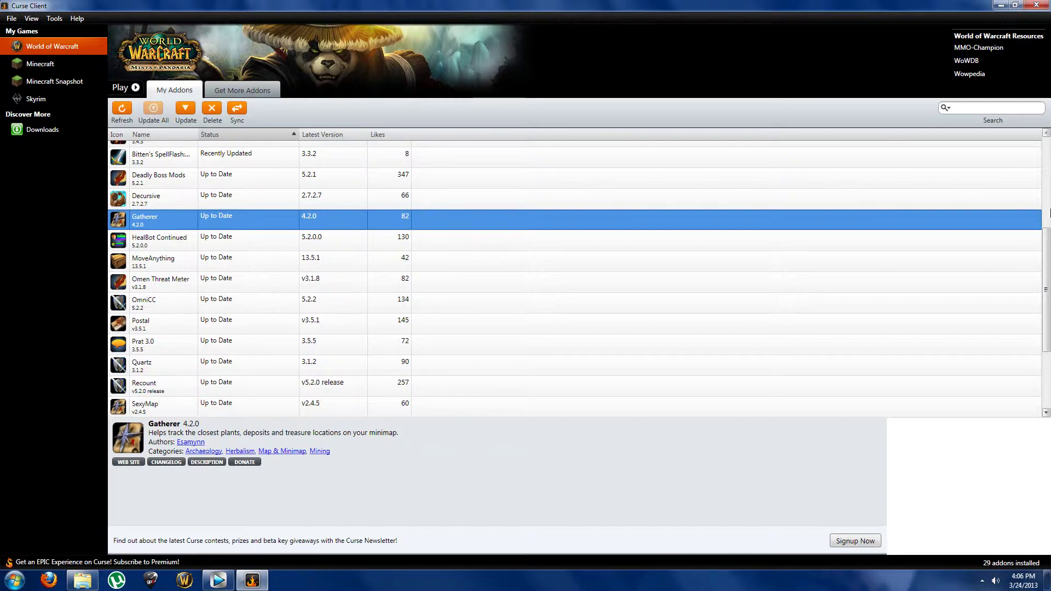
- View the details of the installed HealBot Continued, MoveAnything, Omen Threat Meter, OmniCC and Postal addons
{"action": "left_click", "coordinate": [160, 239]}
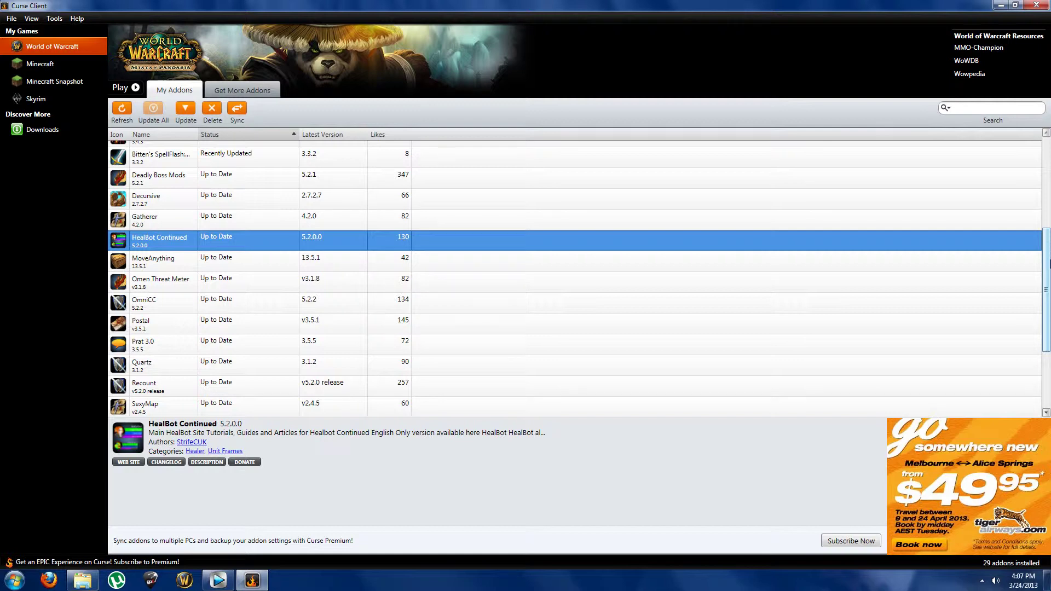
{"action": "key", "text": "Down"}
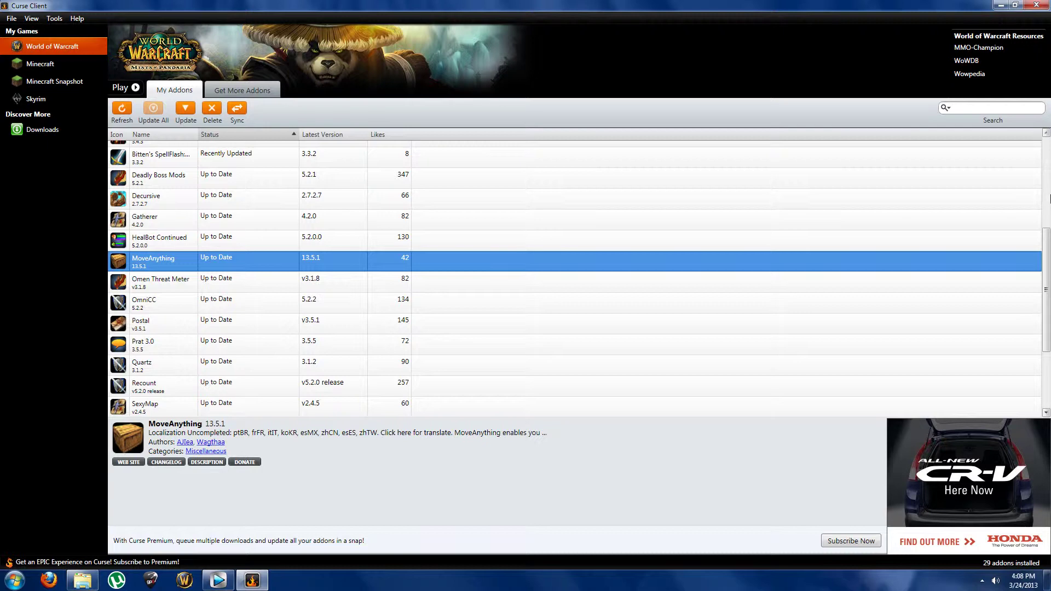
{"action": "key", "text": "Down"}
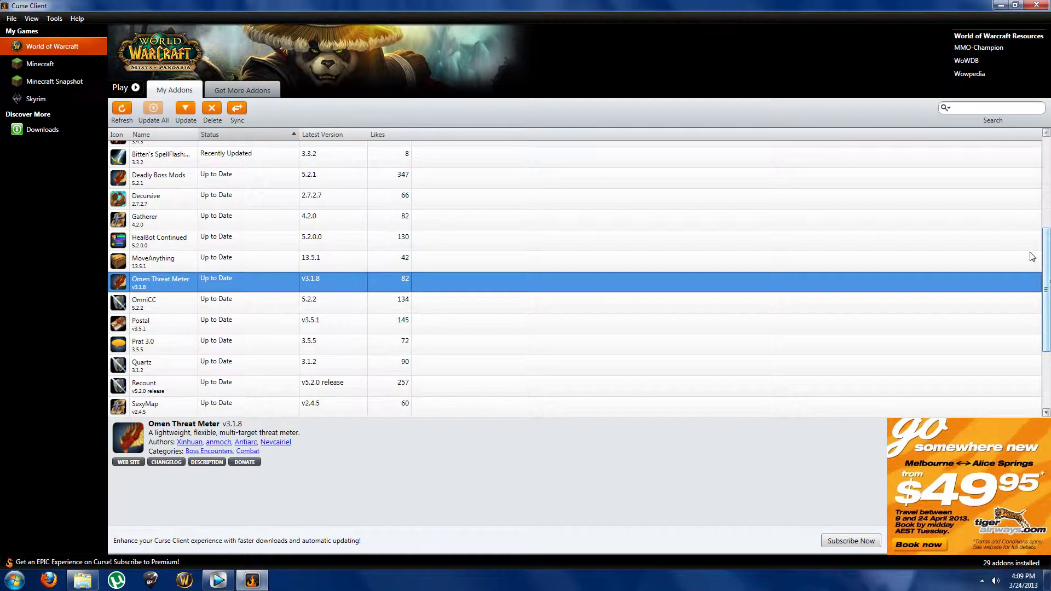
{"action": "key", "text": "Down"}
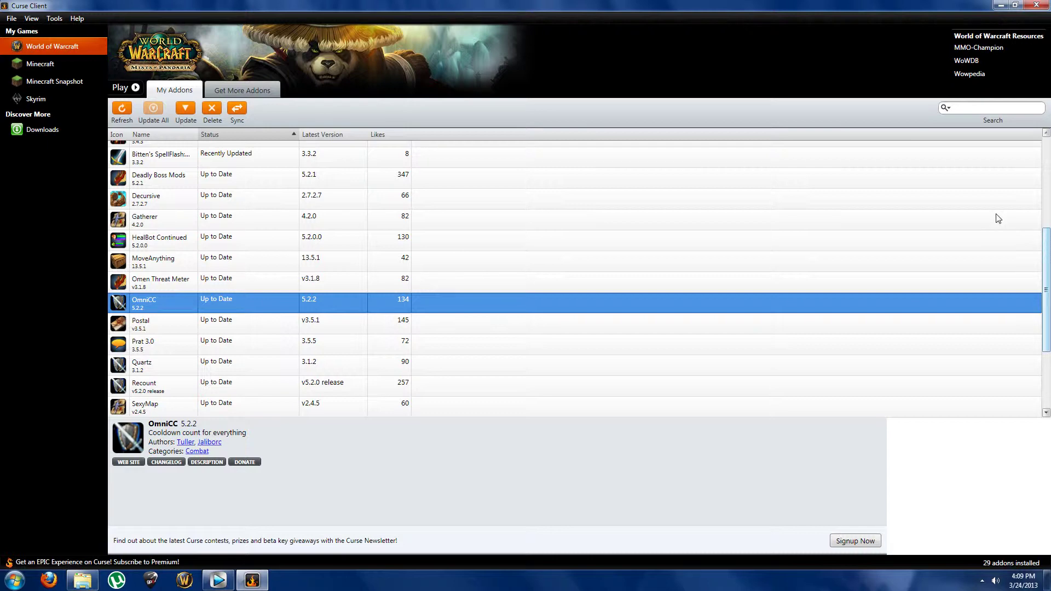
{"action": "key", "text": "Down"}
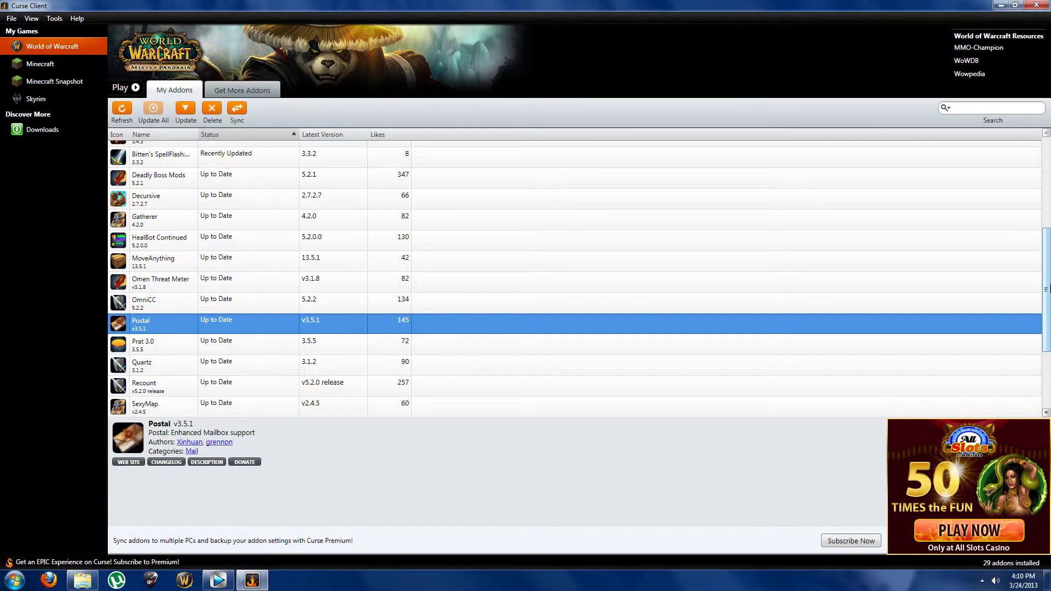
- Go through the details of the installed addons from Prat 3.0 and Quartz down to SexyMap
{"action": "scroll", "coordinate": [654, 228], "scroll_direction": "down", "scroll_amount": 2}
{"action": "left_click", "coordinate": [655, 227]}
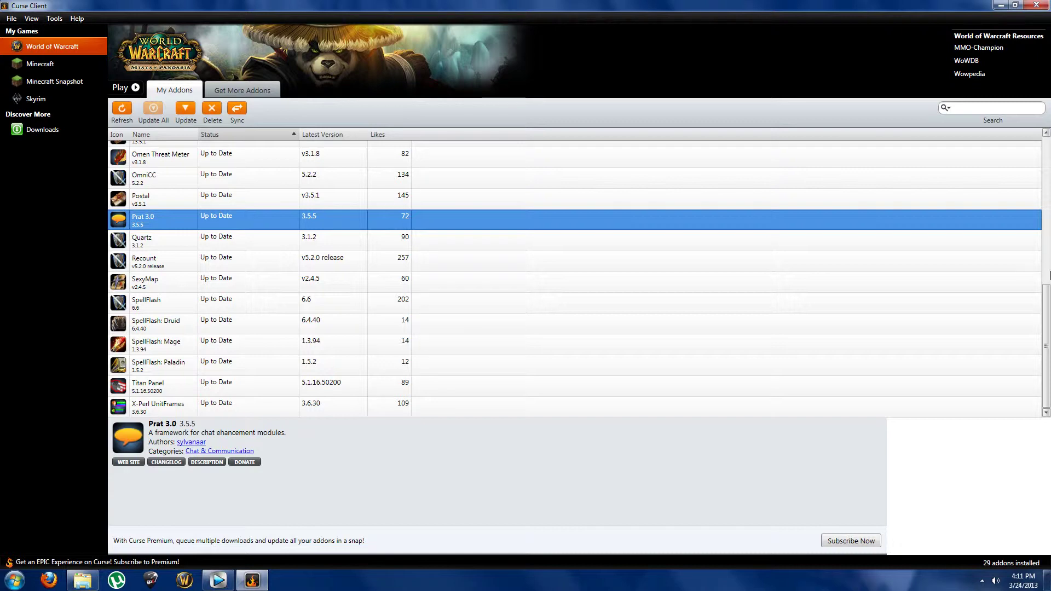
{"action": "left_click", "coordinate": [973, 245]}
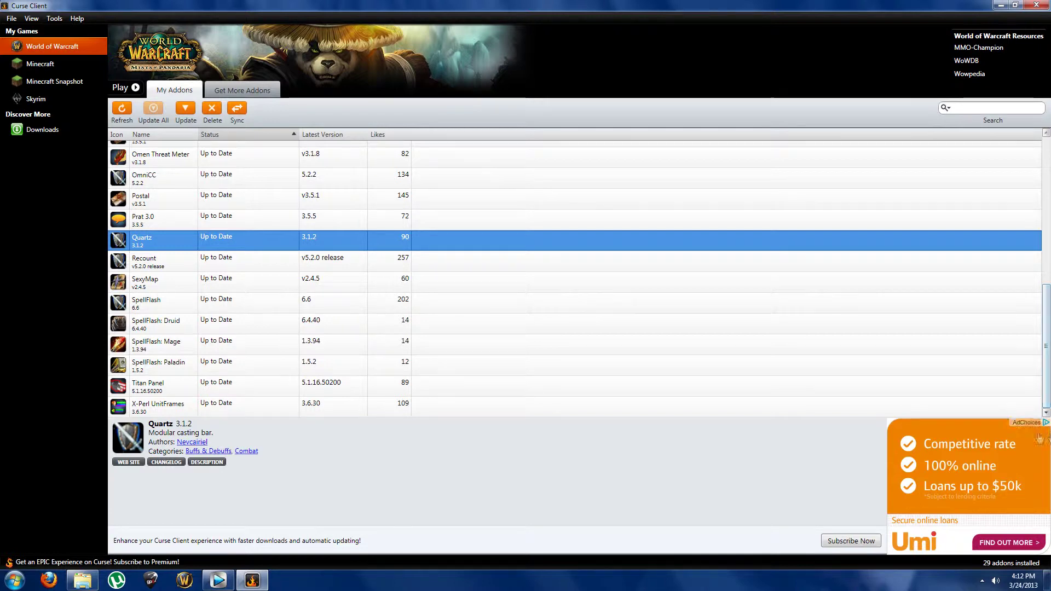
{"action": "key", "text": "Down"}
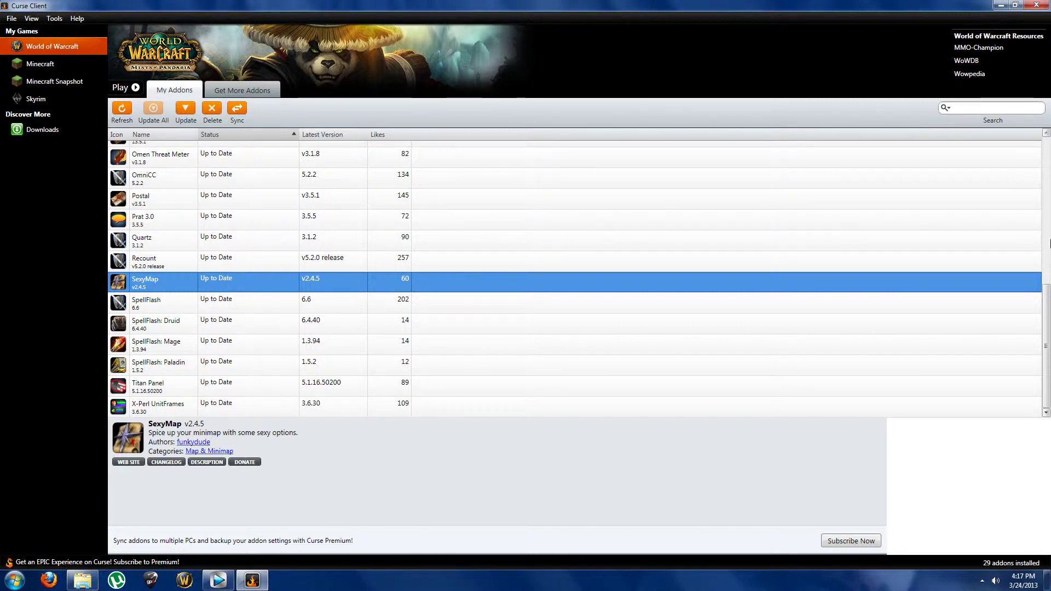
- Review the main SpellFlash addon and its Druid, Mage and Paladin modules in the installed addons list
{"action": "key", "text": "Down"}
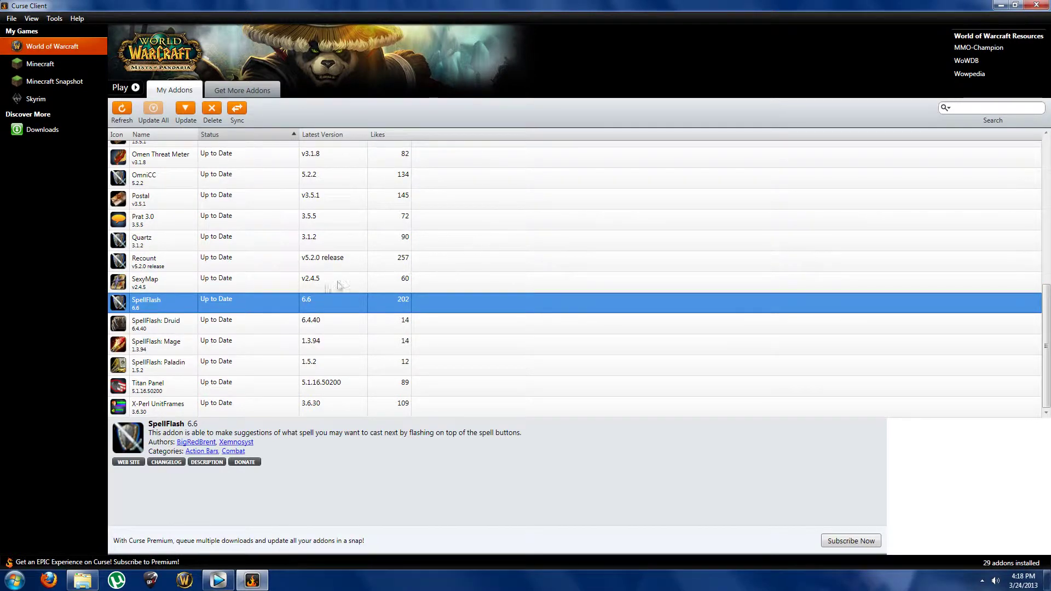
{"action": "left_click", "coordinate": [224, 327]}
{"action": "left_click", "coordinate": [228, 346]}
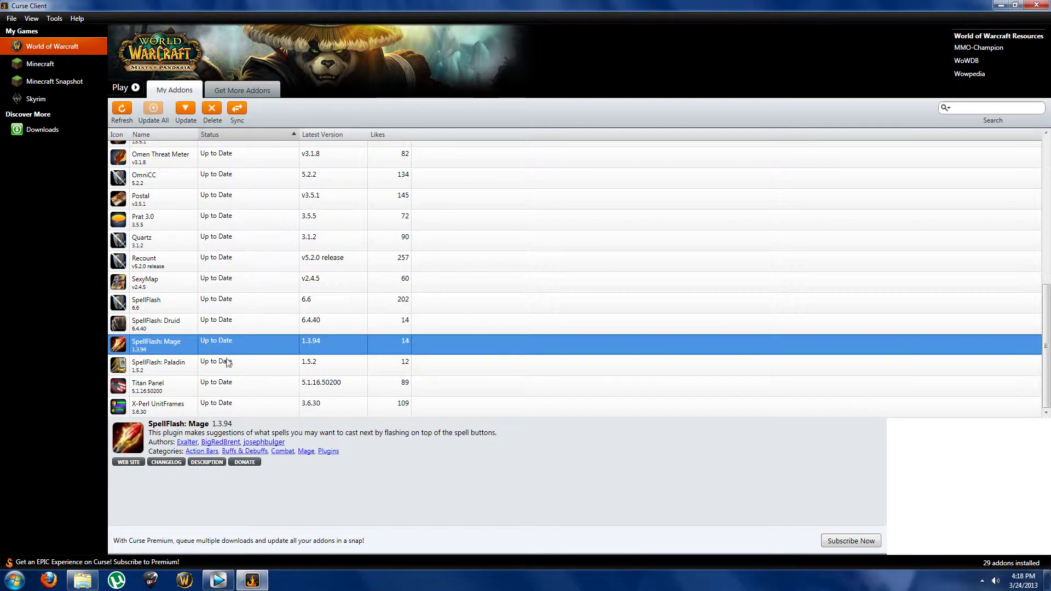
{"action": "left_click", "coordinate": [228, 363]}
{"action": "left_click", "coordinate": [167, 307]}
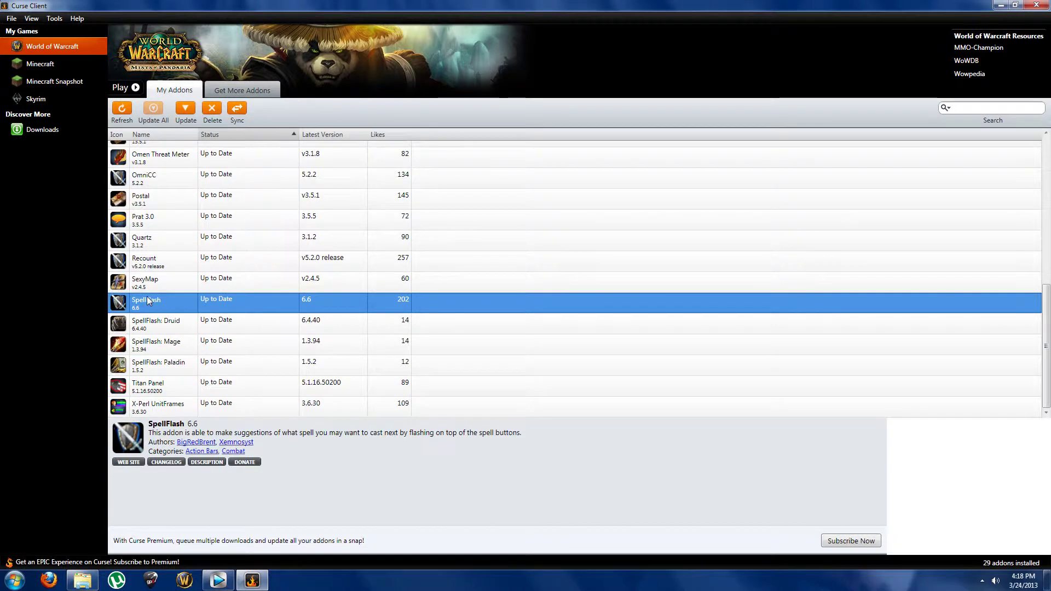
{"action": "left_click", "coordinate": [157, 329]}
{"action": "left_click", "coordinate": [167, 350]}
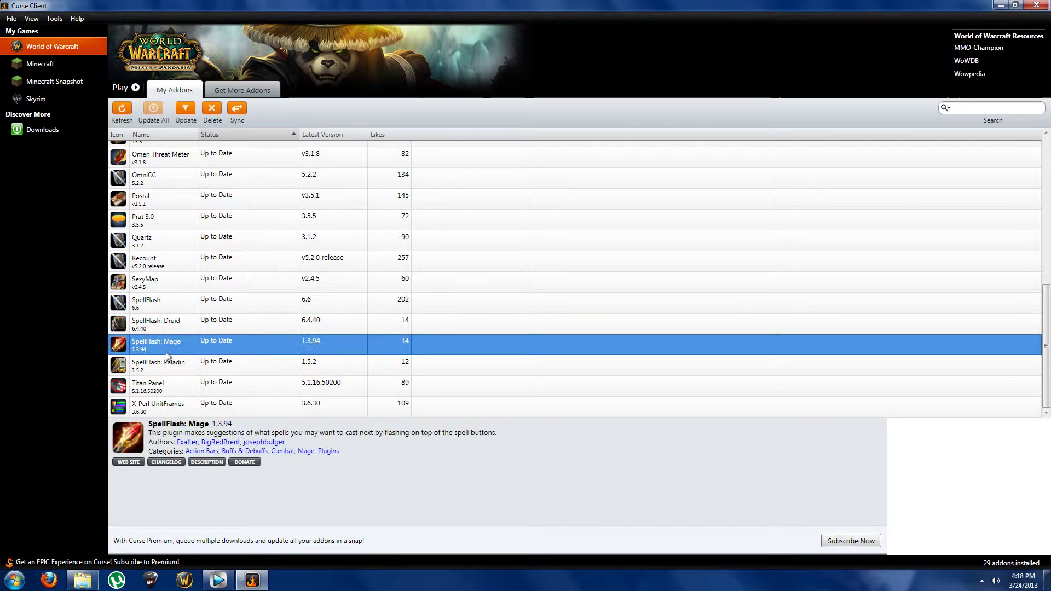
{"action": "left_click", "coordinate": [169, 368]}
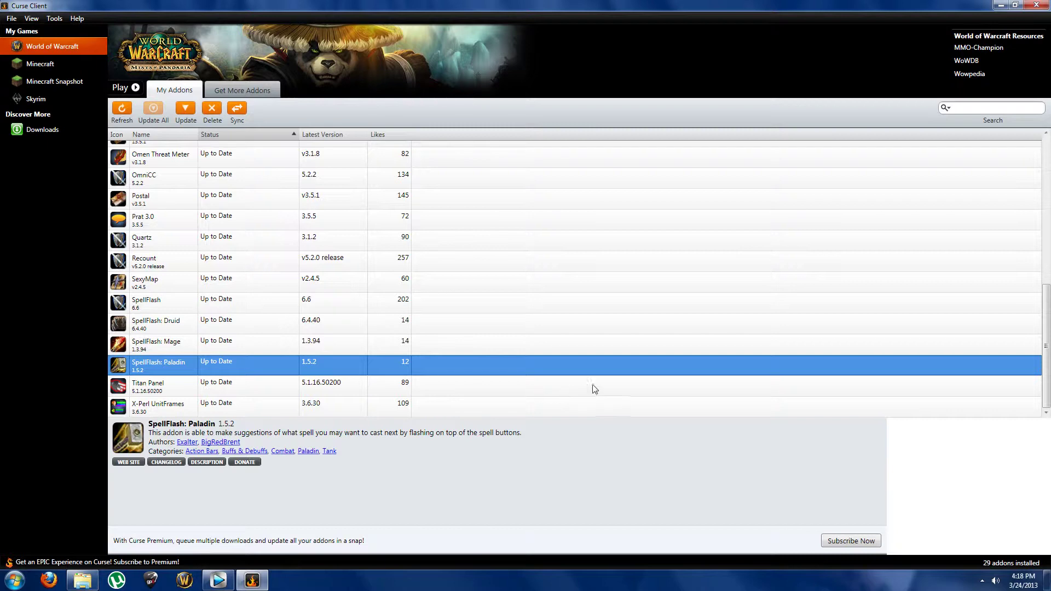
- View the details of the installed Titan Panel and X-Perl UnitFrames addons
{"action": "left_click", "coordinate": [679, 389]}
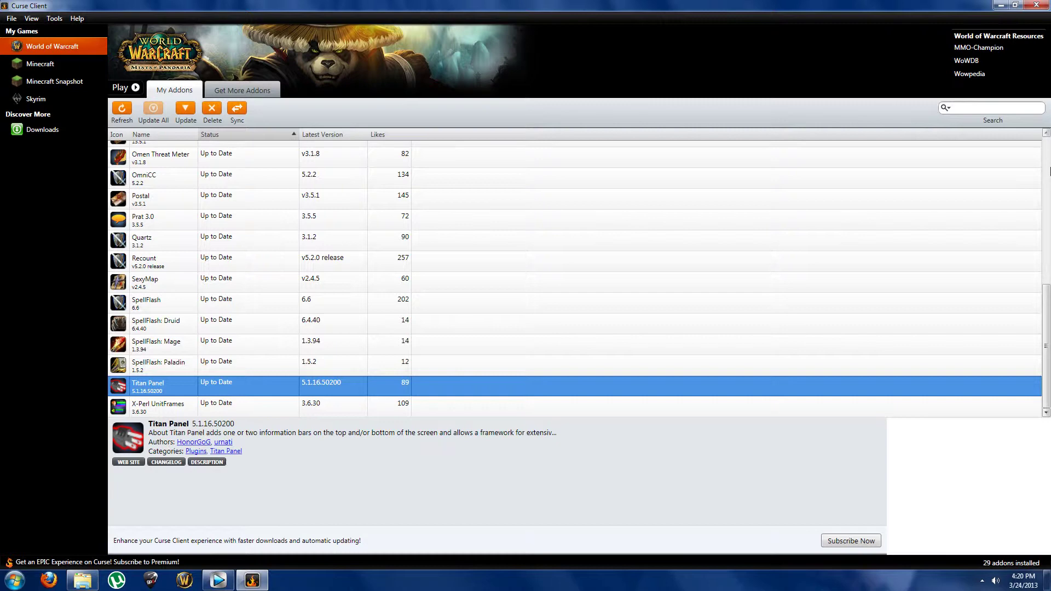
{"action": "left_click", "coordinate": [158, 406]}
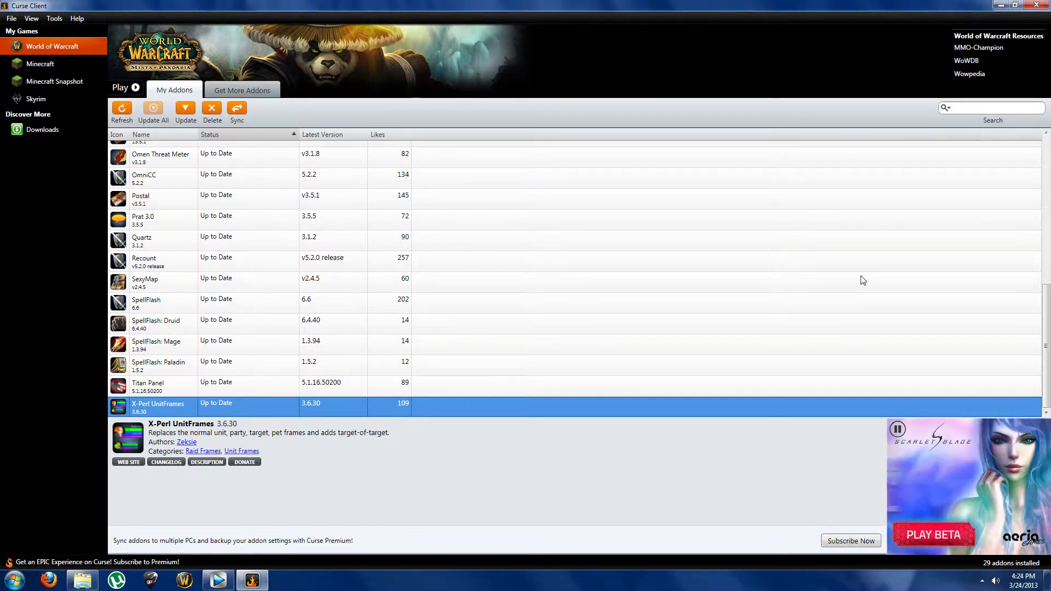
{"action": "mouse_move", "coordinate": [1045, 317]}
{"action": "left_mouse_down"}
{"action": "mouse_move", "coordinate": [1046, 151]}
{"action": "mouse_move", "coordinate": [1047, 301]}
{"action": "left_mouse_up"}
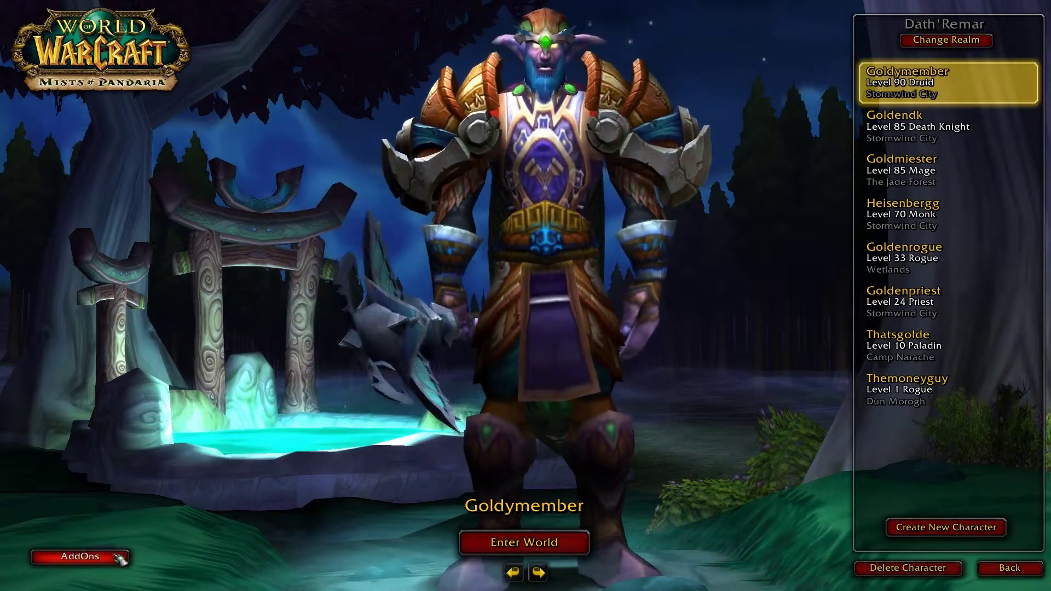
- Switch to World of Warcraft's AddOn List, toggle loading of out of date AddOns off and on, and accept the list with it enabled
{"action": "left_click", "coordinate": [80, 556]}
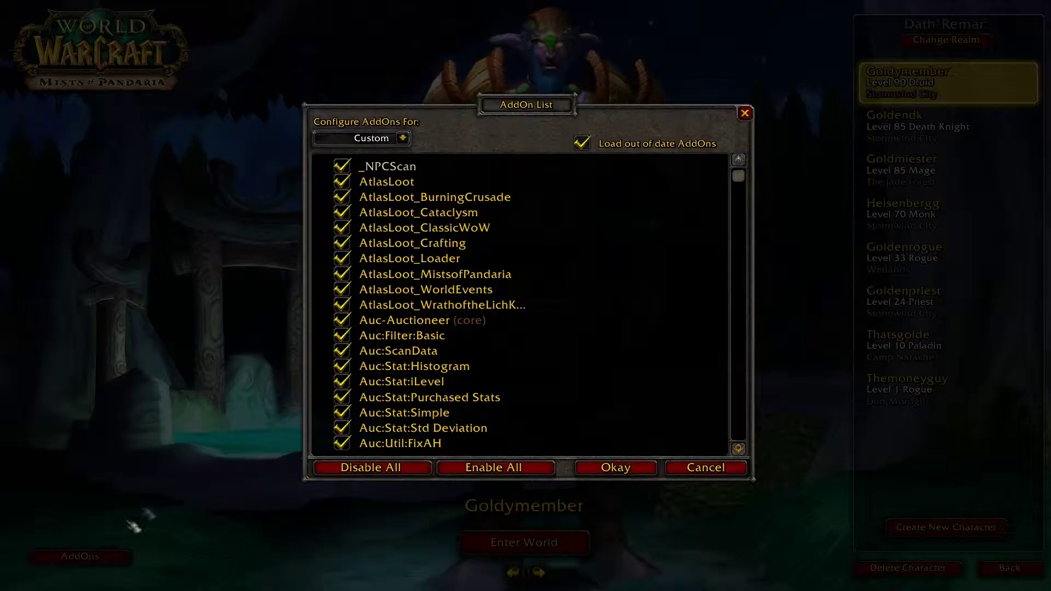
{"action": "left_click", "coordinate": [582, 143]}
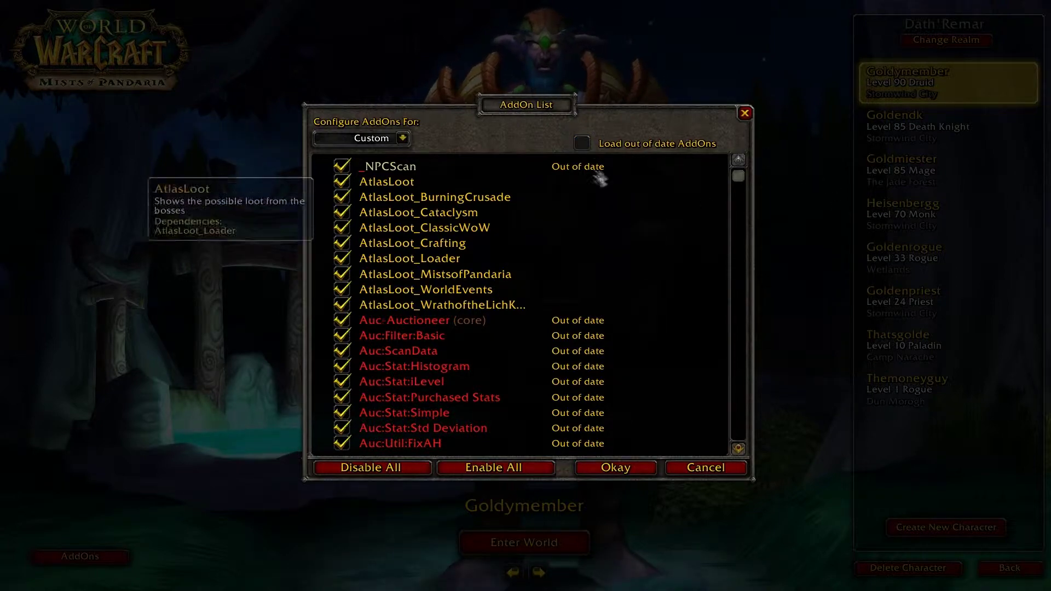
{"action": "left_click", "coordinate": [582, 143]}
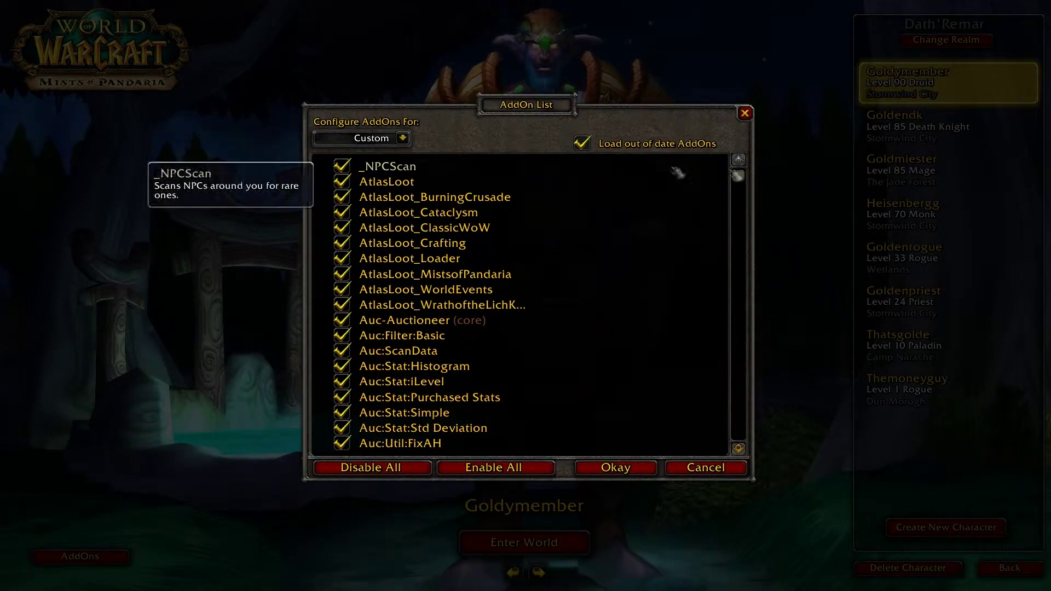
{"action": "left_click_drag", "start_coordinate": [737, 180], "coordinate": [744, 160]}
{"action": "left_click", "coordinate": [582, 144]}
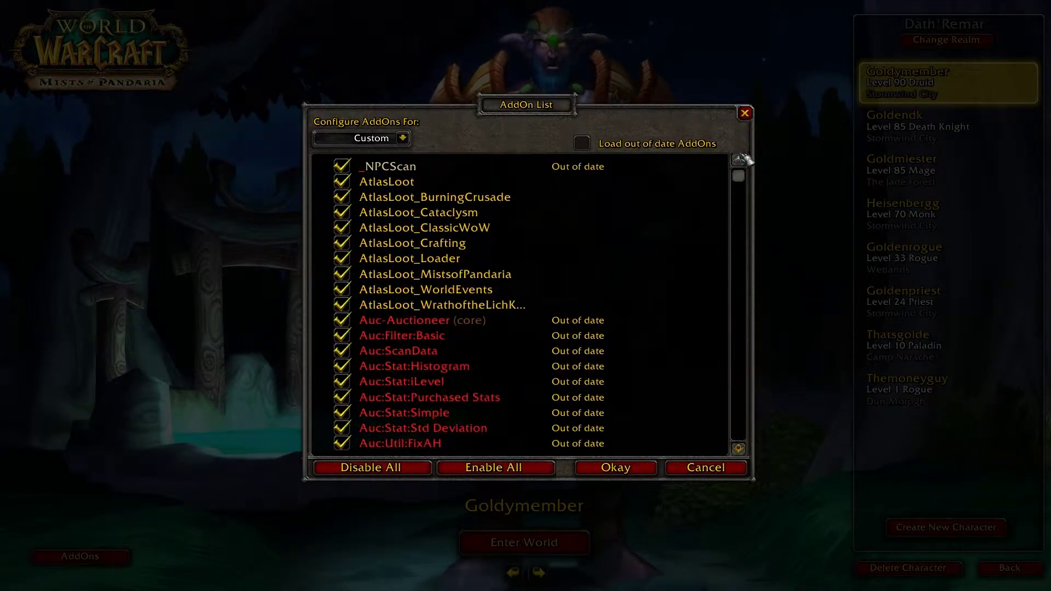
{"action": "left_click", "coordinate": [583, 144]}
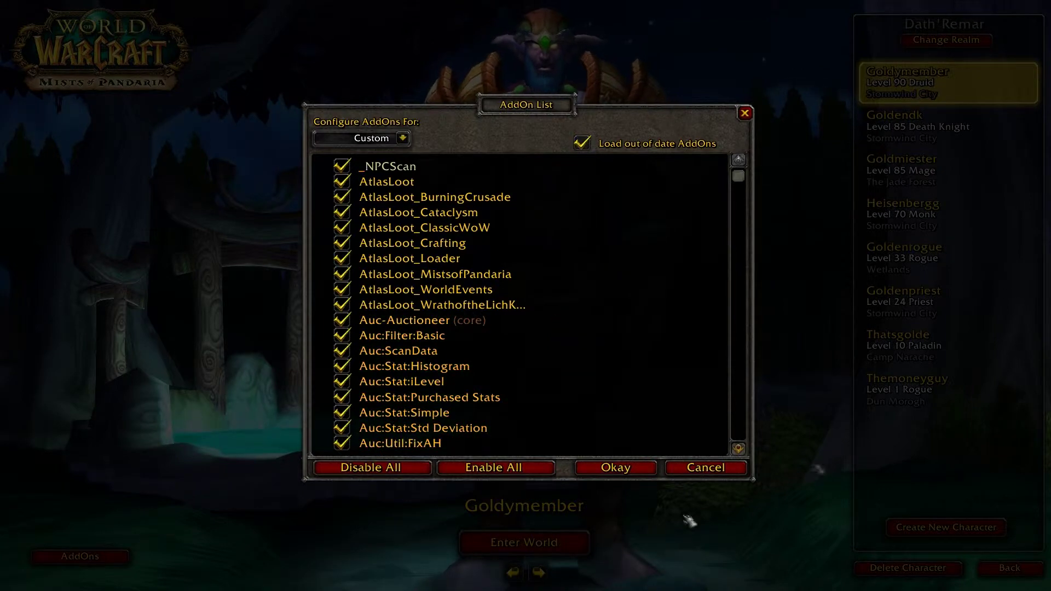
{"action": "left_click", "coordinate": [626, 470]}
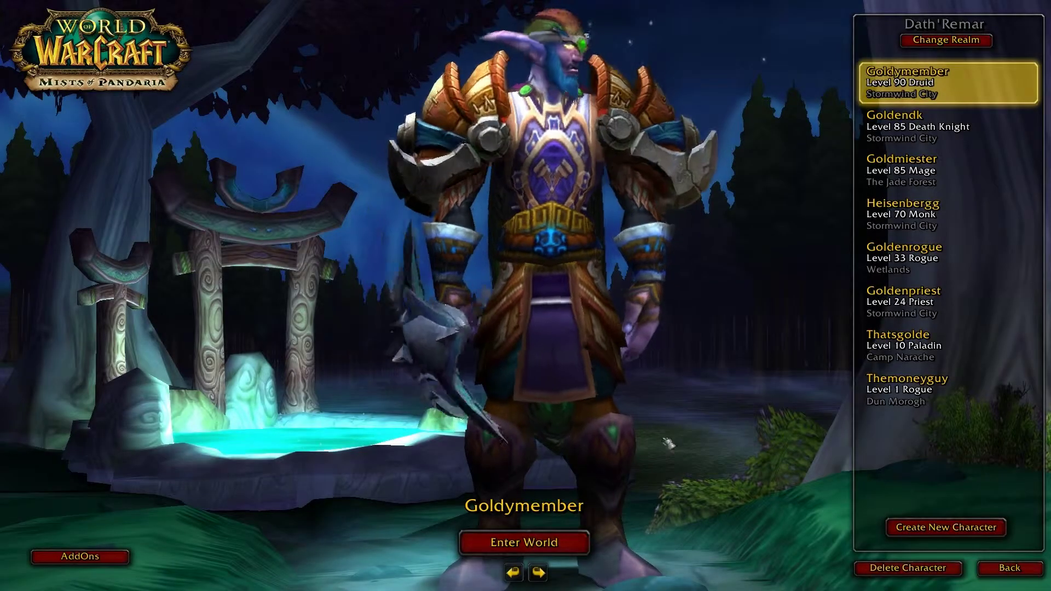